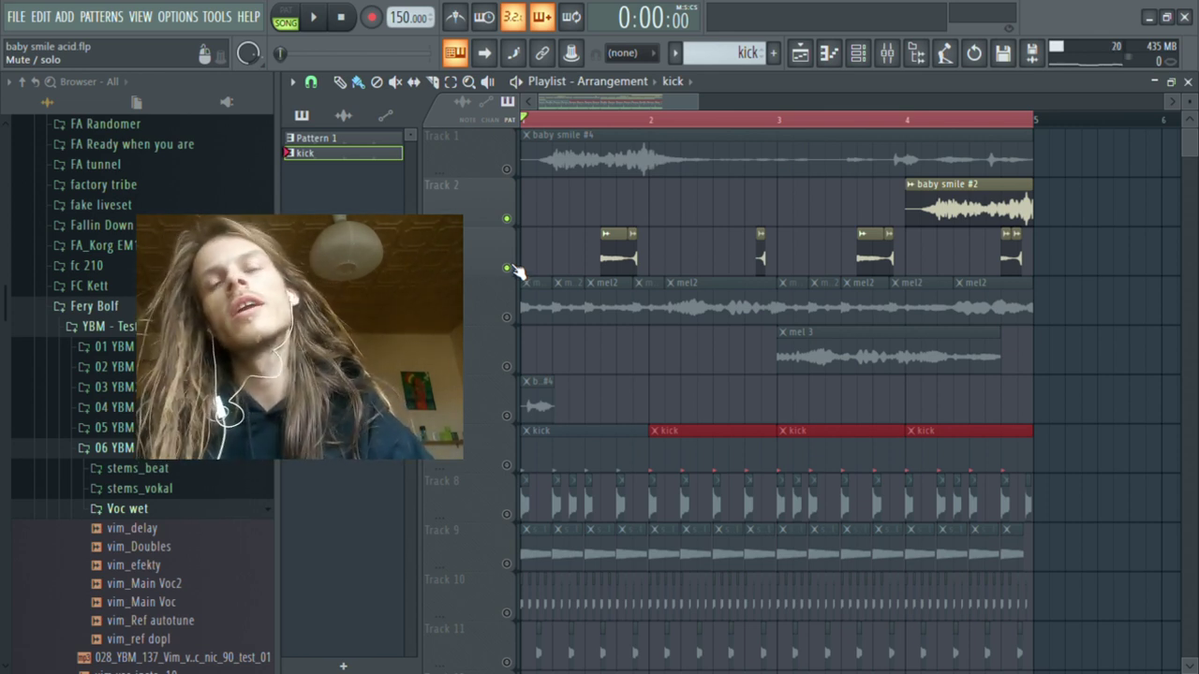
Step: Play the soloed clips on Tracks 2 and 3 of the playlist from the start and stop
{"action": "key", "text": "space"}
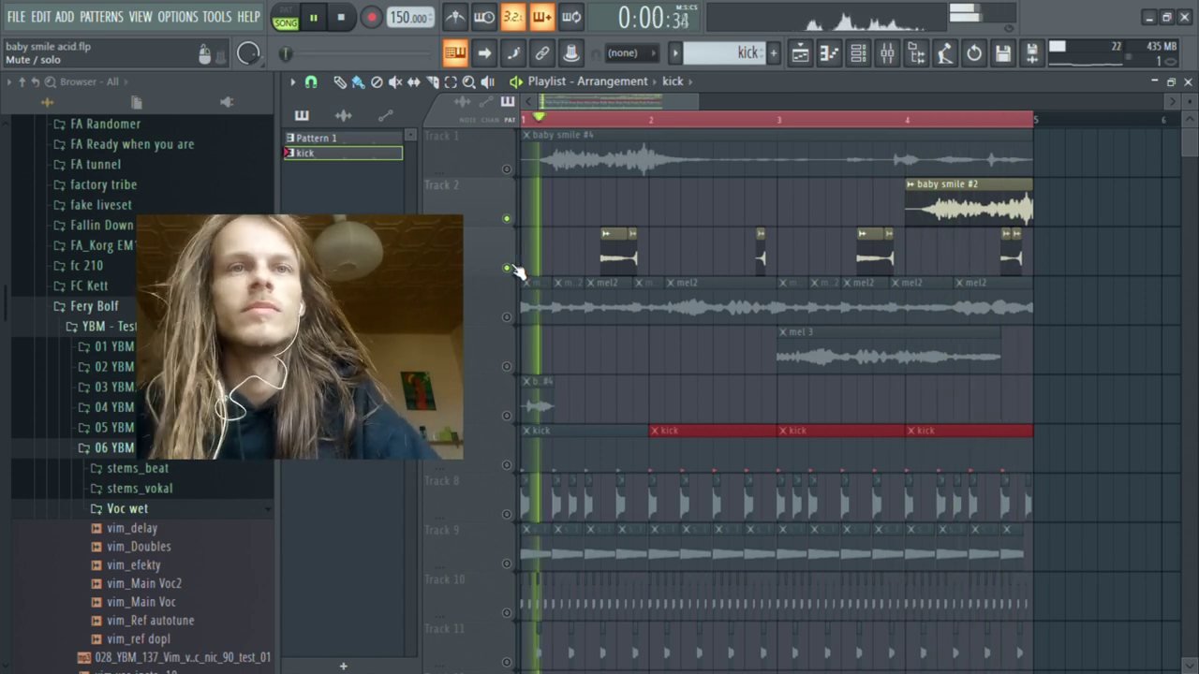
{"action": "key", "text": "space"}
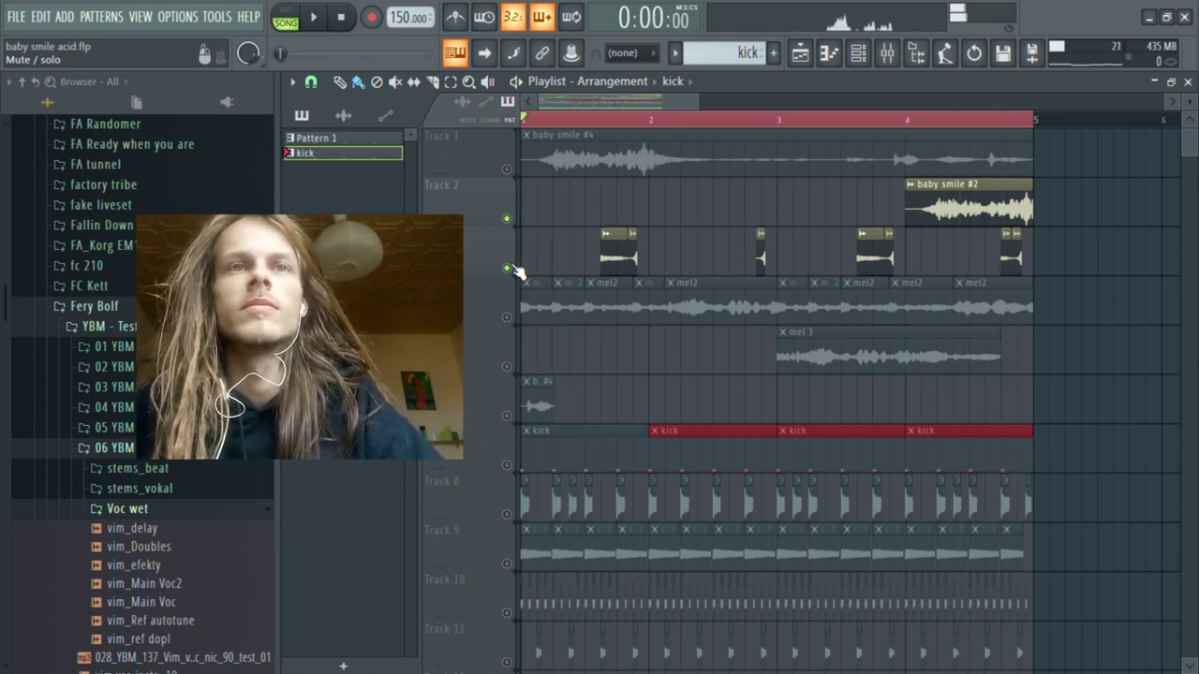
Step: Solo the mel2 track in the playlist and compare its sound before and after enabling the effects on the mel 2 mixer track
{"action": "right_click", "coordinate": [507, 318]}
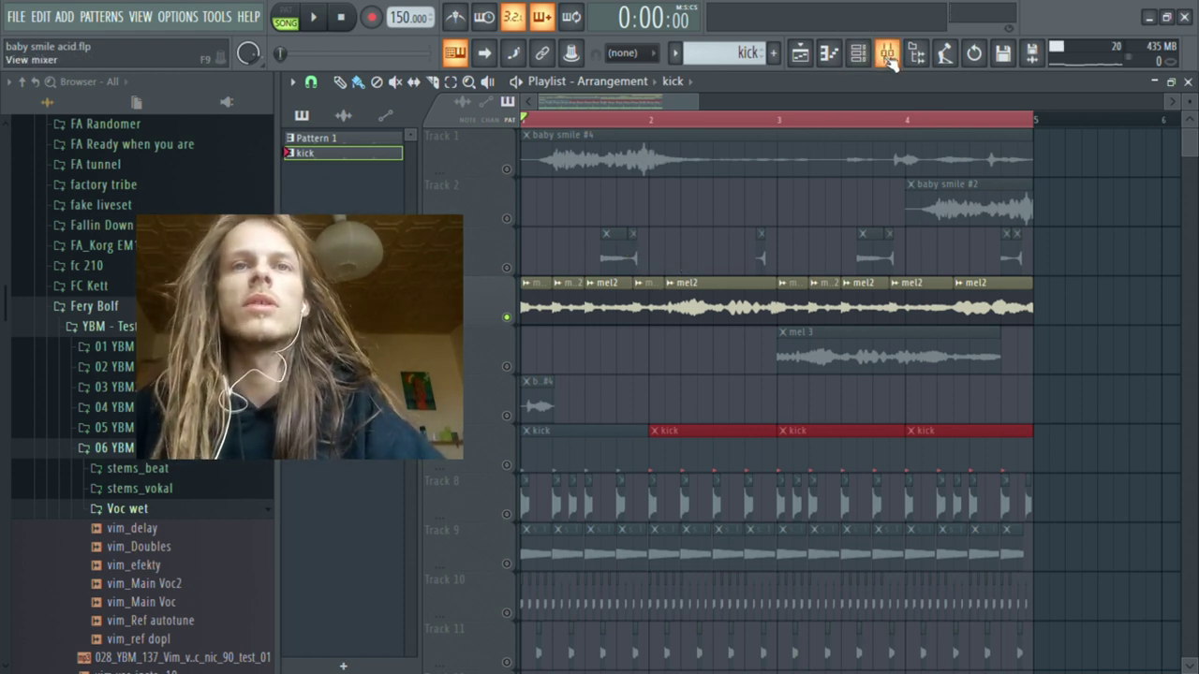
{"action": "key", "text": "space"}
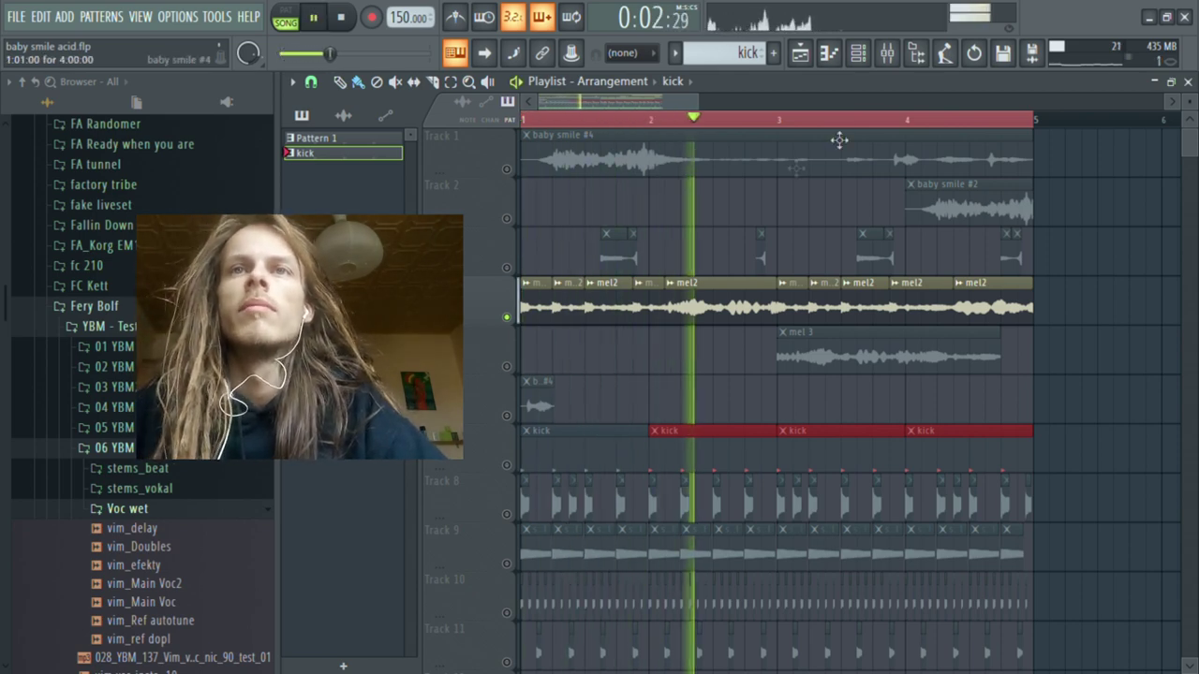
{"action": "left_click", "coordinate": [887, 56]}
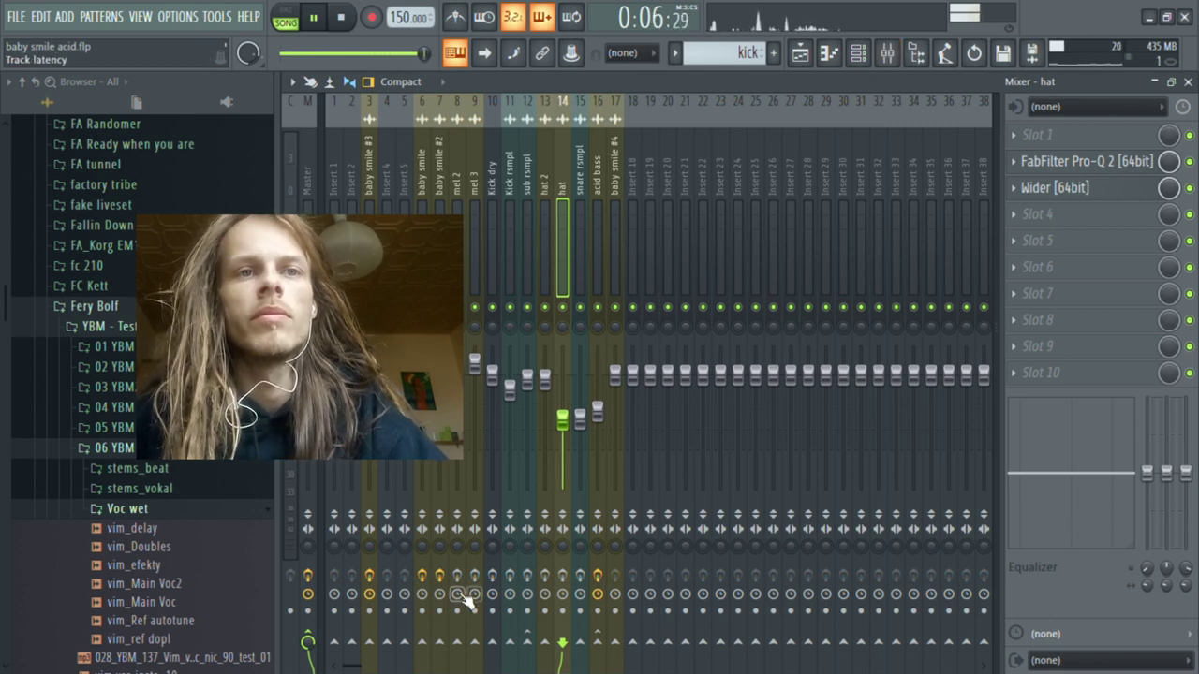
{"action": "key", "text": "space"}
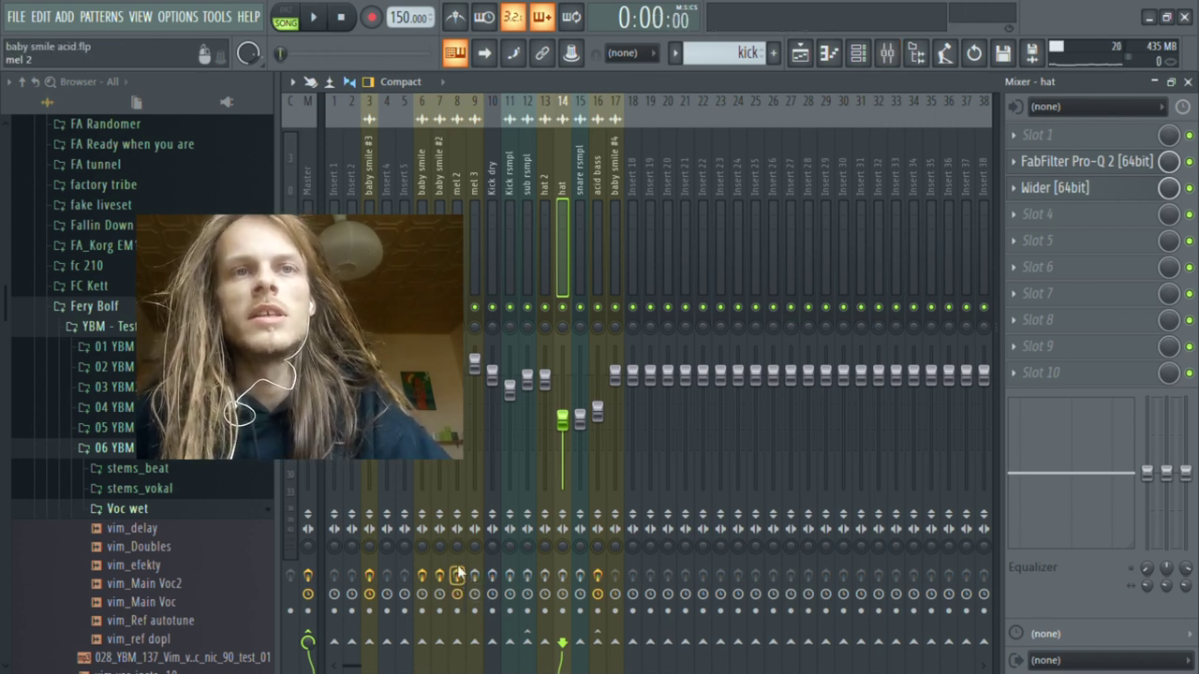
{"action": "left_click", "coordinate": [456, 178]}
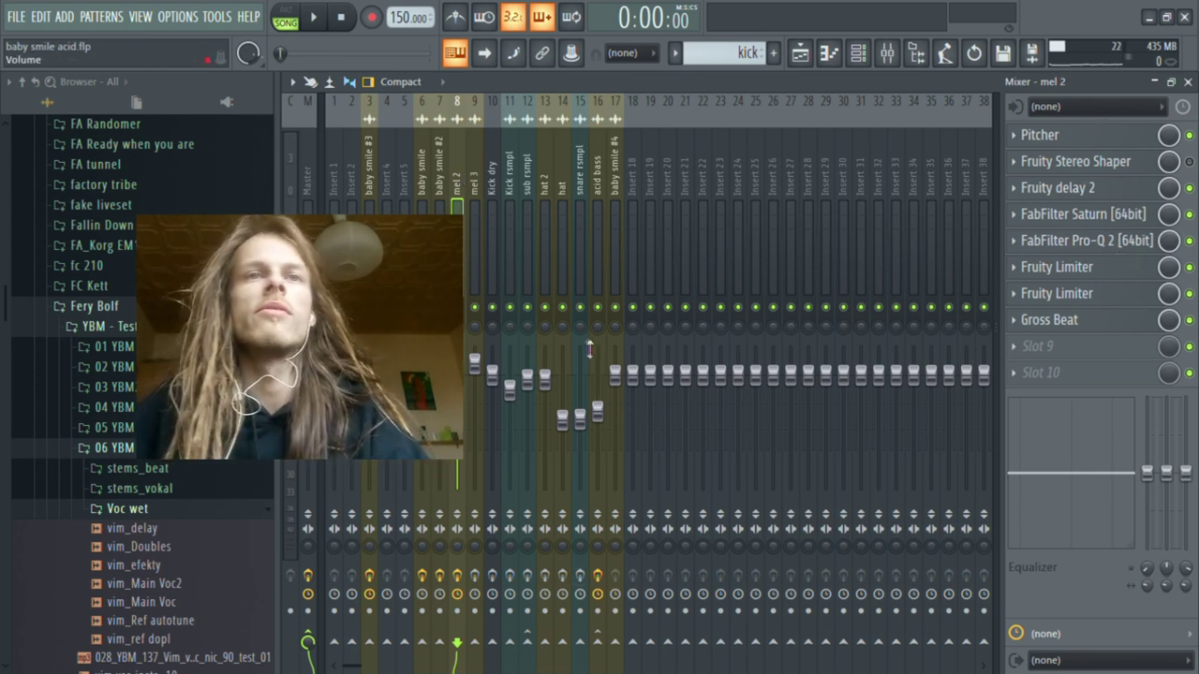
{"action": "key", "text": "space"}
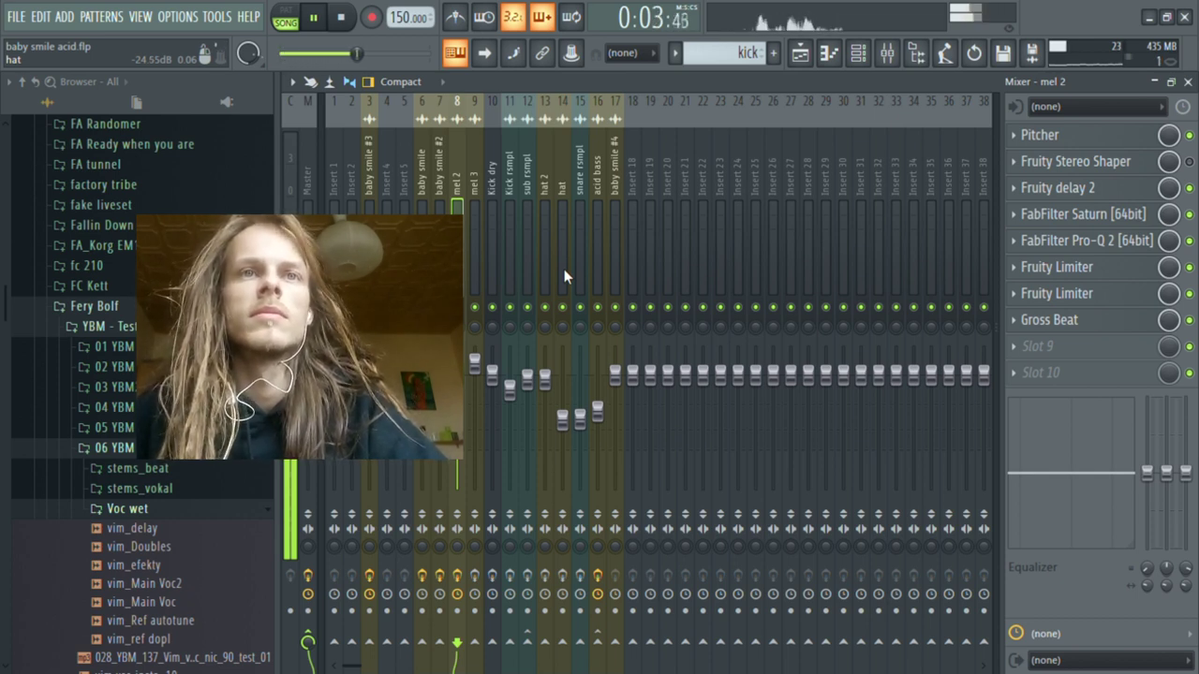
{"action": "key", "text": "space"}
{"action": "left_click", "coordinate": [806, 64]}
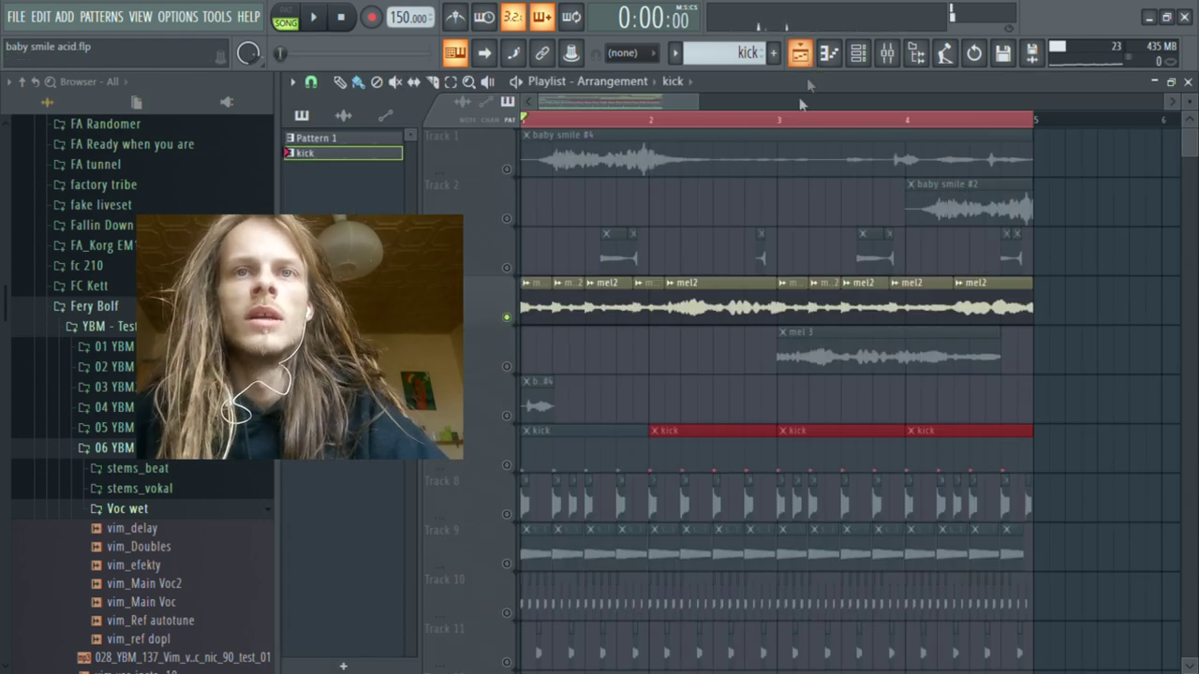
Step: Solo the mel 3 track and compare its sound from bar 3 before and after enabling the effects on the mel 3 mixer track
{"action": "right_click", "coordinate": [507, 368]}
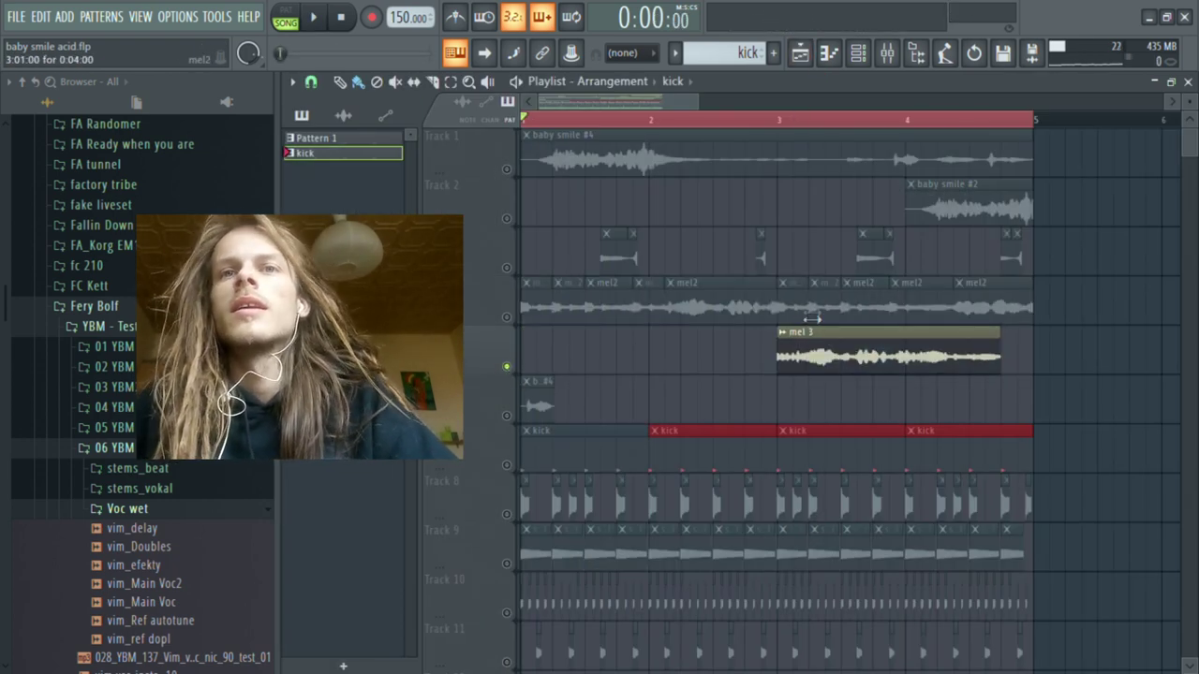
{"action": "left_click", "coordinate": [785, 122]}
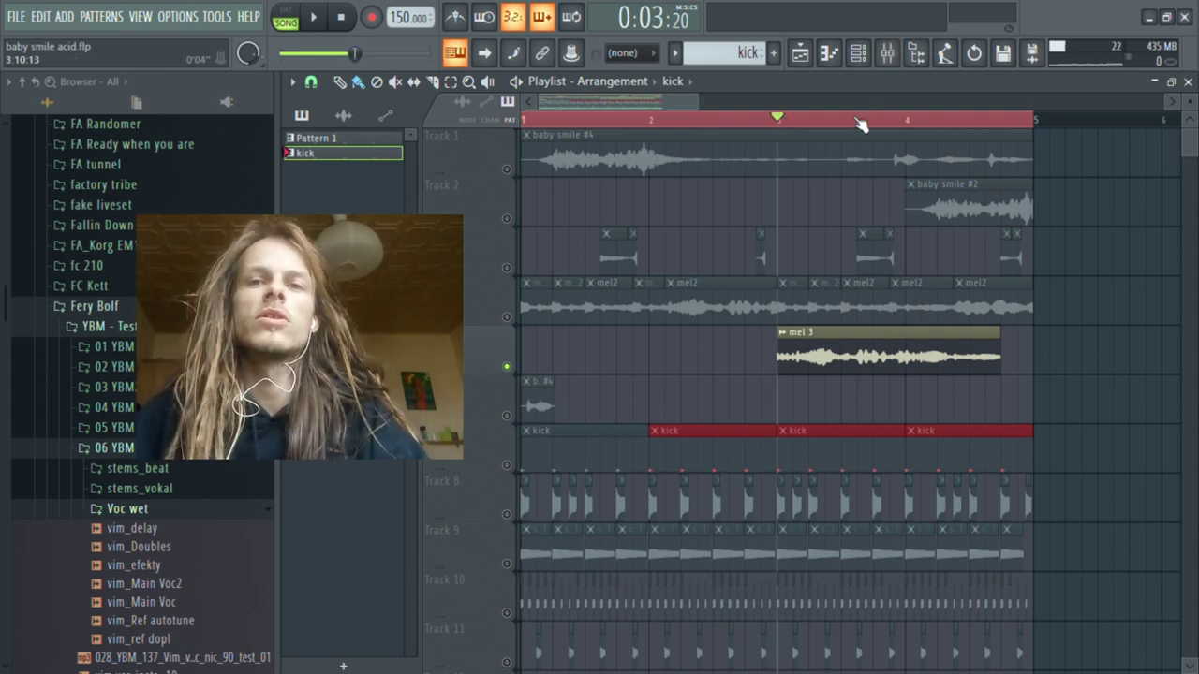
{"action": "key", "text": "space"}
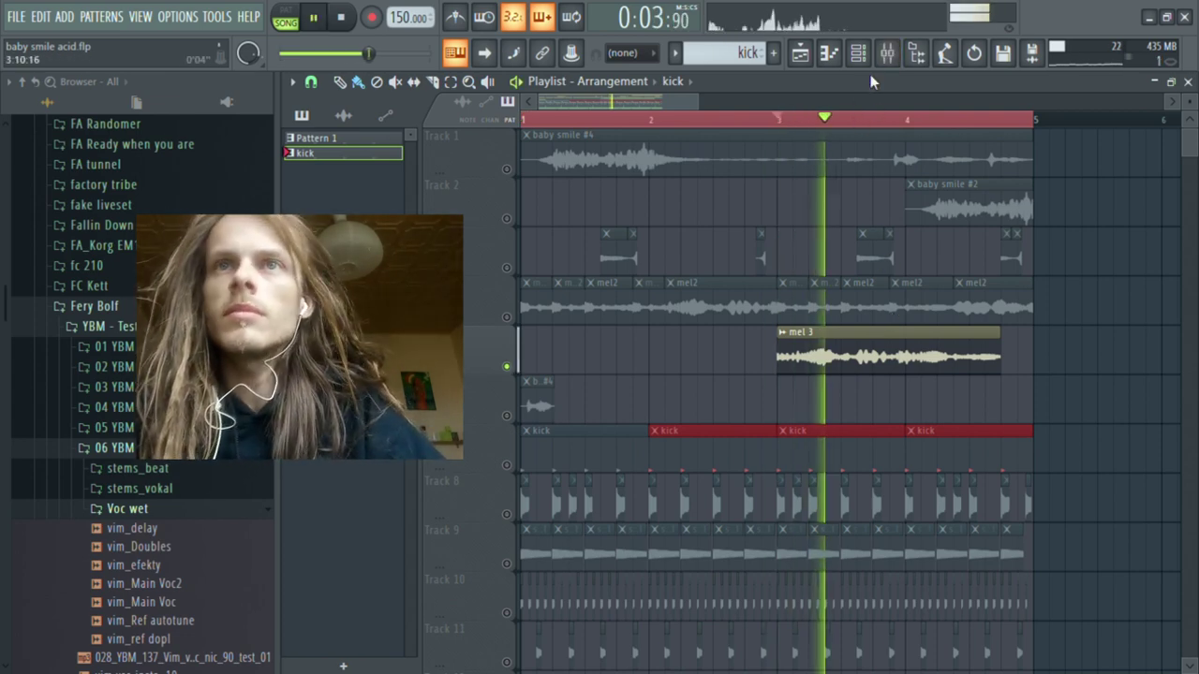
{"action": "left_click", "coordinate": [887, 53]}
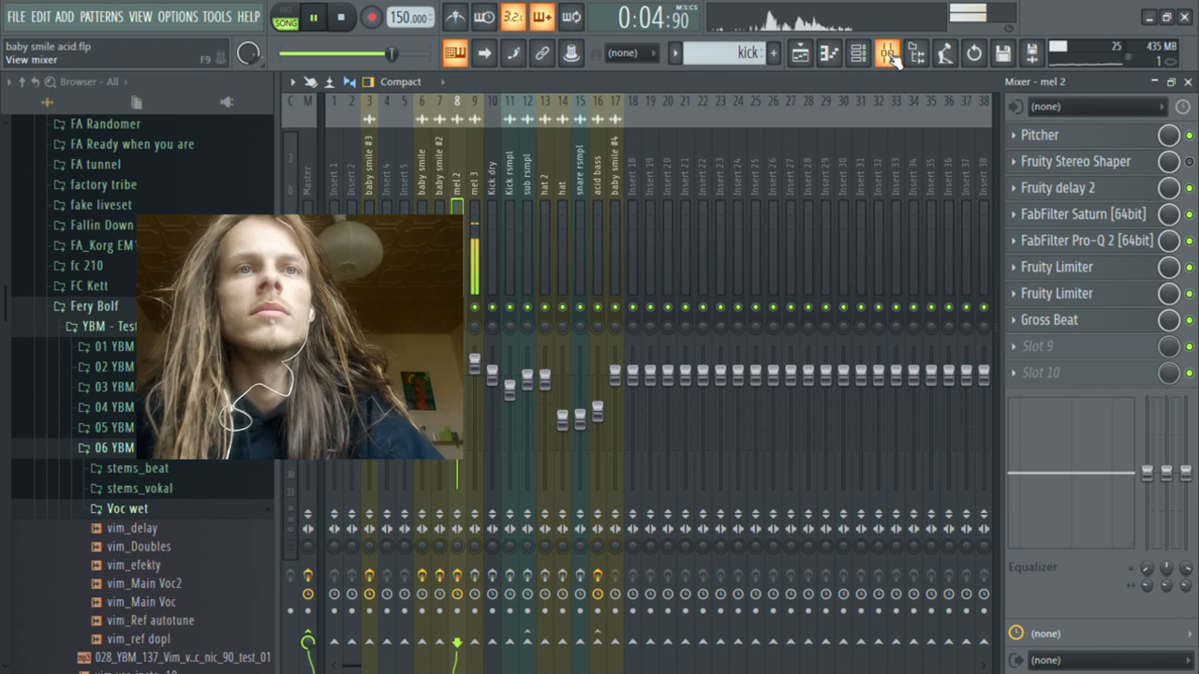
{"action": "left_click", "coordinate": [476, 178]}
{"action": "key", "text": "space"}
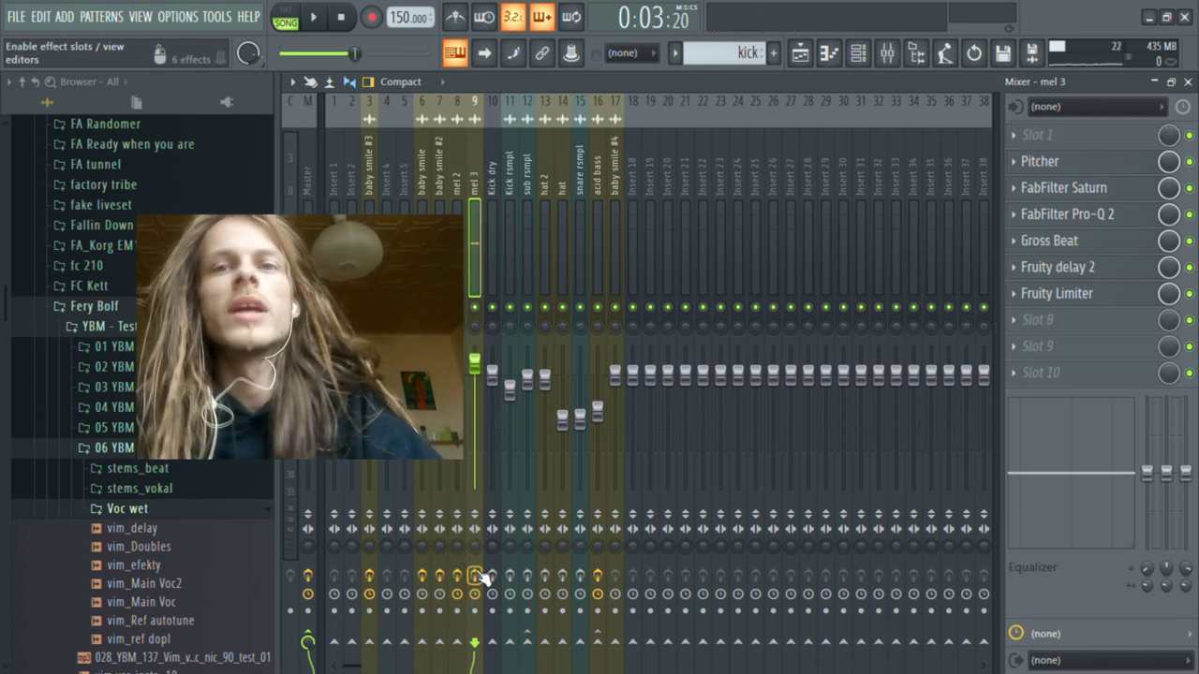
{"action": "key", "text": "space"}
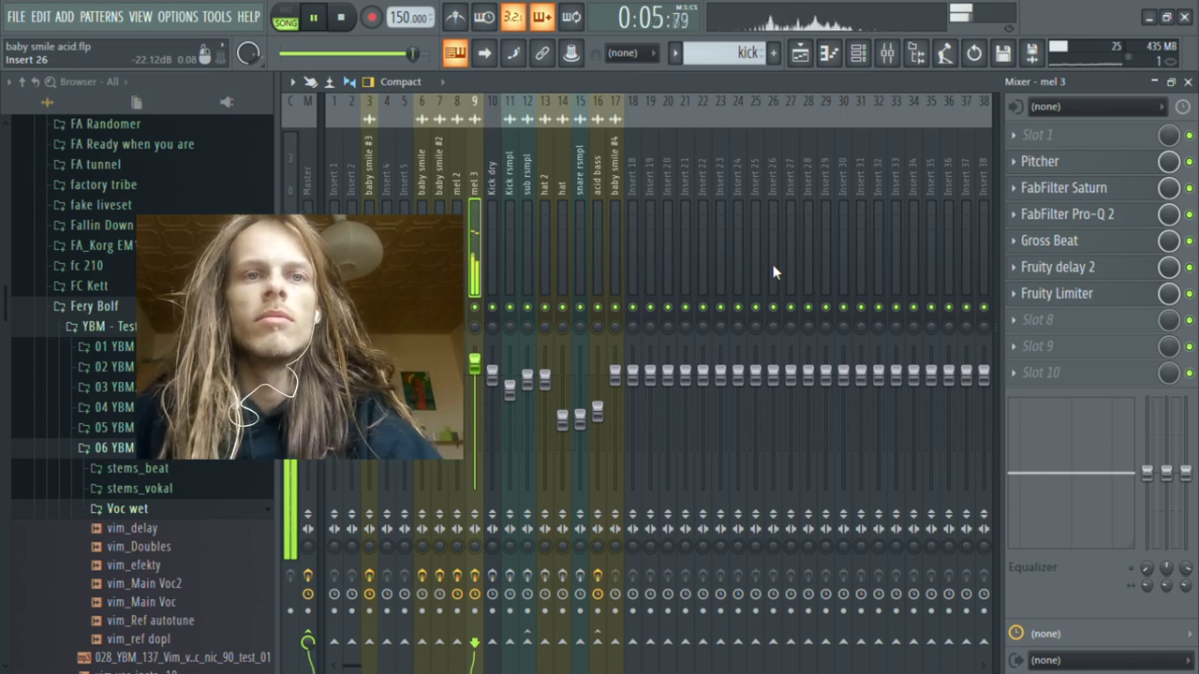
{"action": "left_click", "coordinate": [800, 55]}
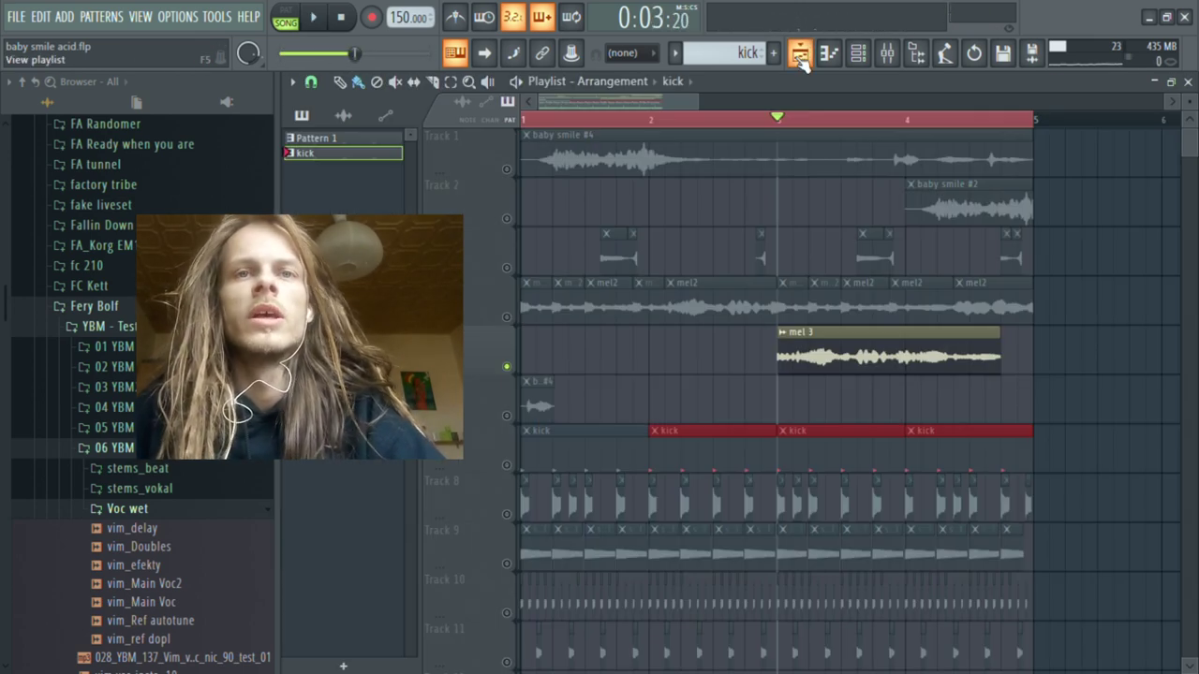
Step: Solo Track 6 with the short clip at bar 1 and play it from the start
{"action": "scroll", "coordinate": [1190, 166], "scroll_direction": "down", "scroll_amount": 2}
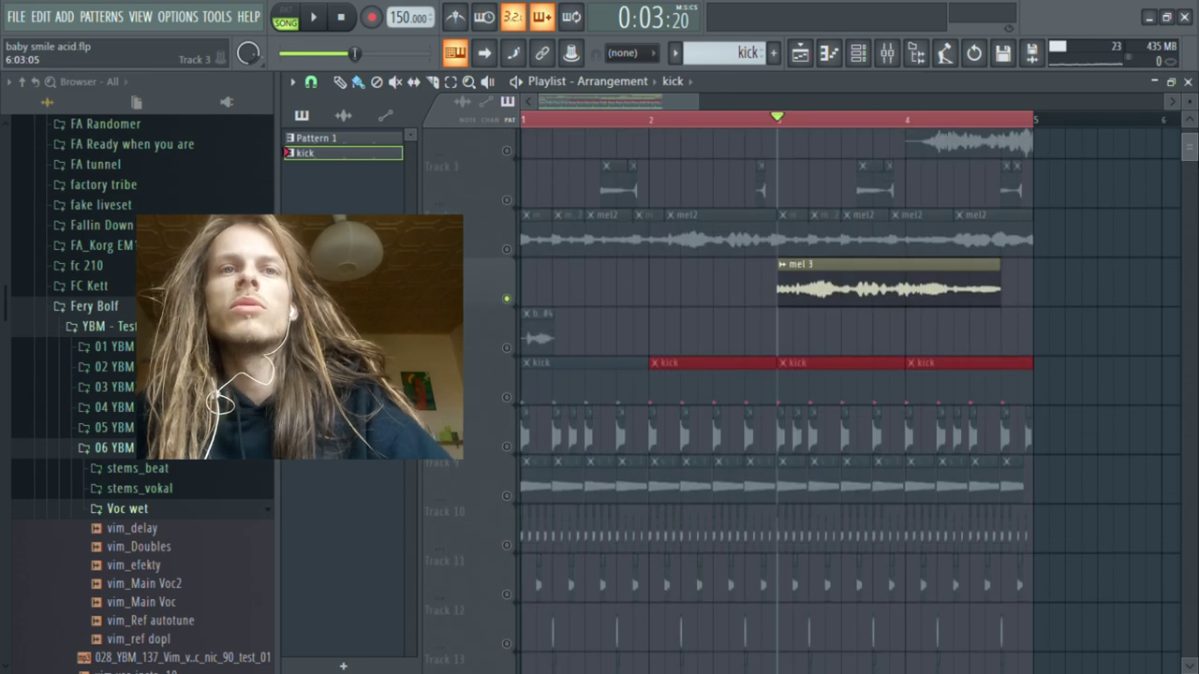
{"action": "right_click", "coordinate": [509, 351]}
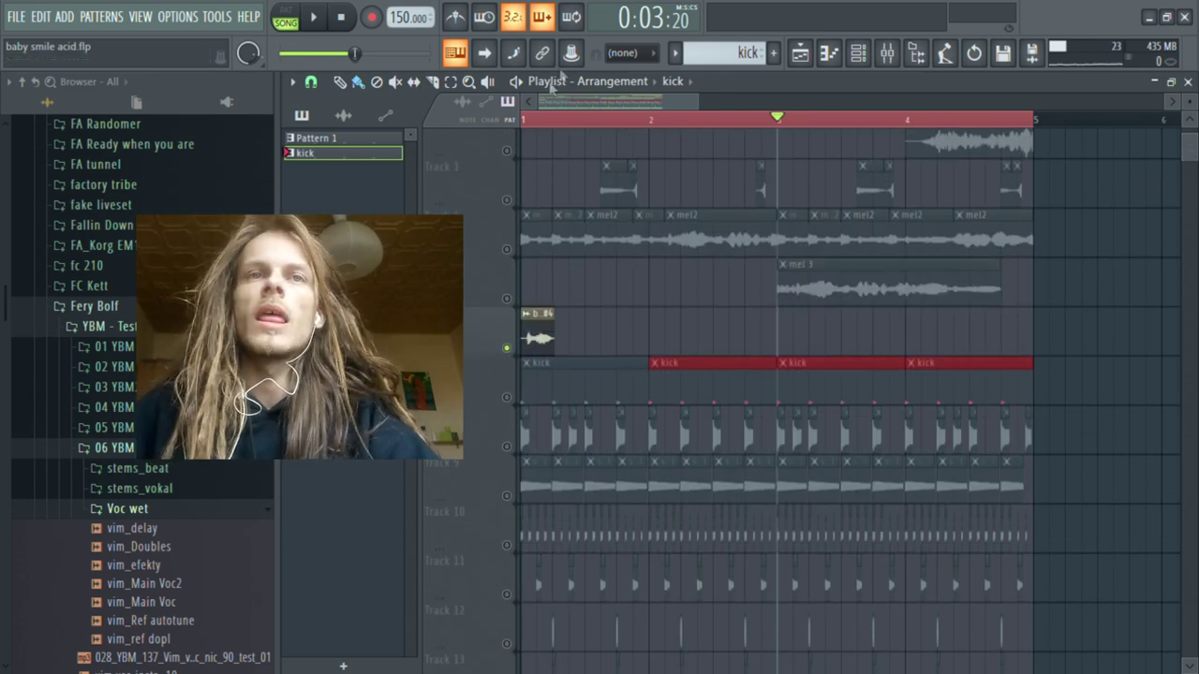
{"action": "key", "text": "space"}
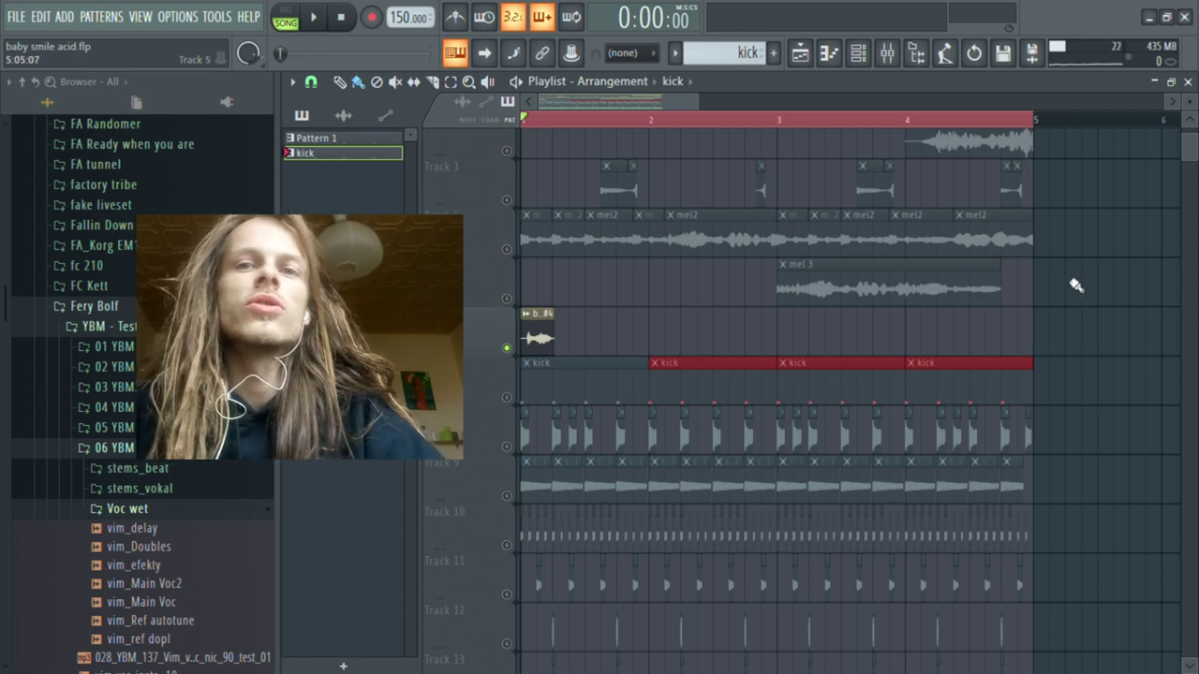
{"action": "key", "text": "space"}
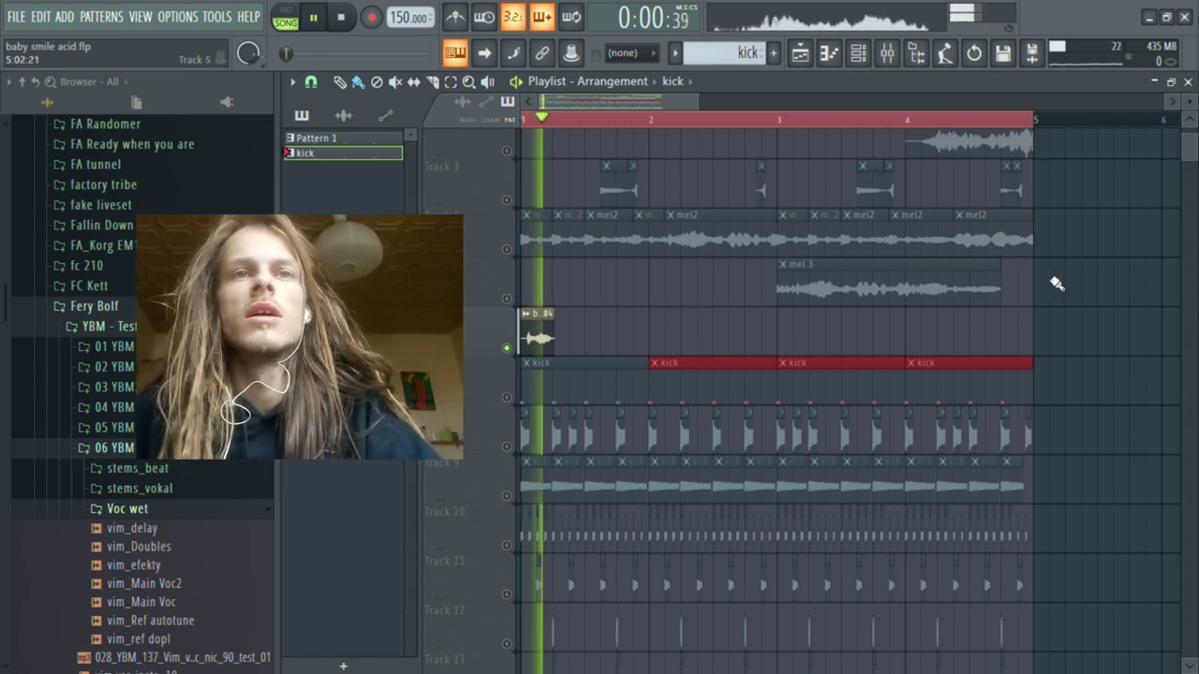
{"action": "key", "text": "space"}
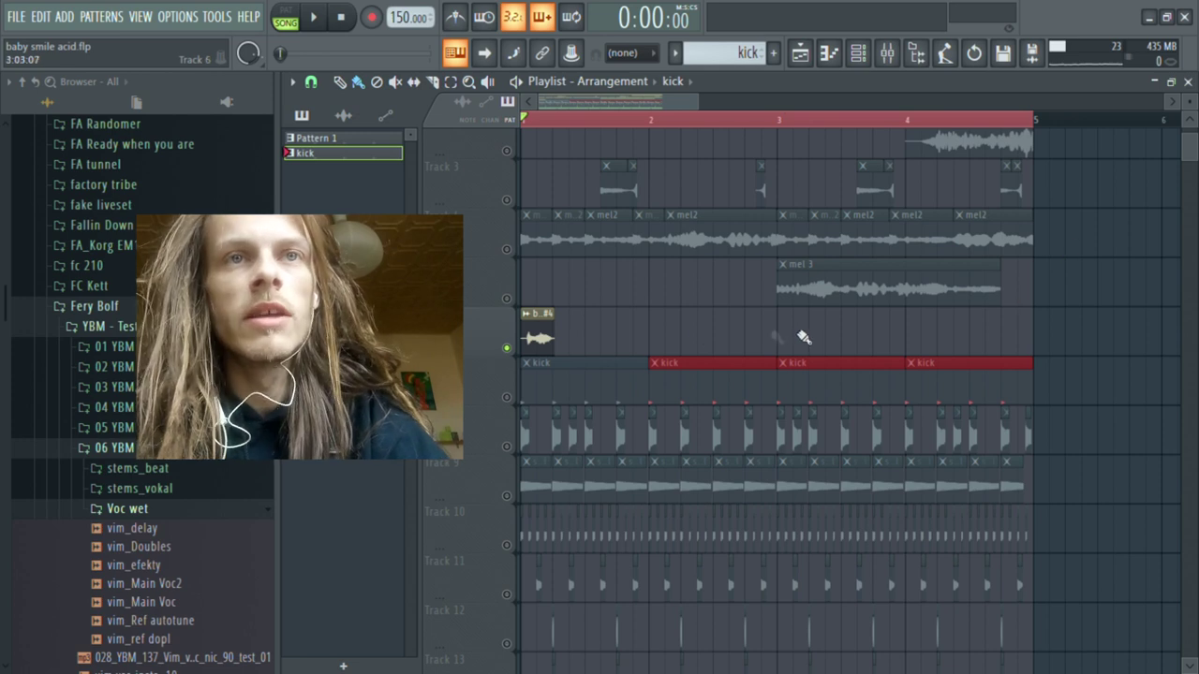
Step: Solo the kick pattern track and play it with the effects enabled on the Kick dry mixer track
{"action": "right_click", "coordinate": [507, 398]}
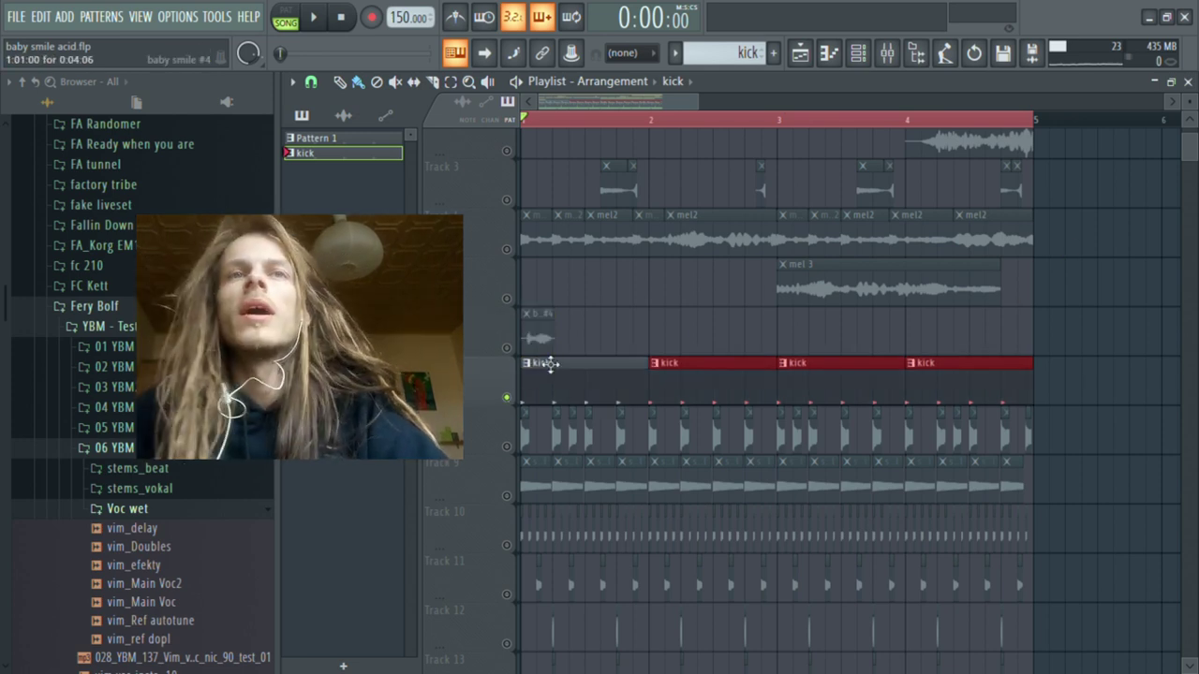
{"action": "left_click", "coordinate": [886, 56]}
{"action": "key", "text": "space"}
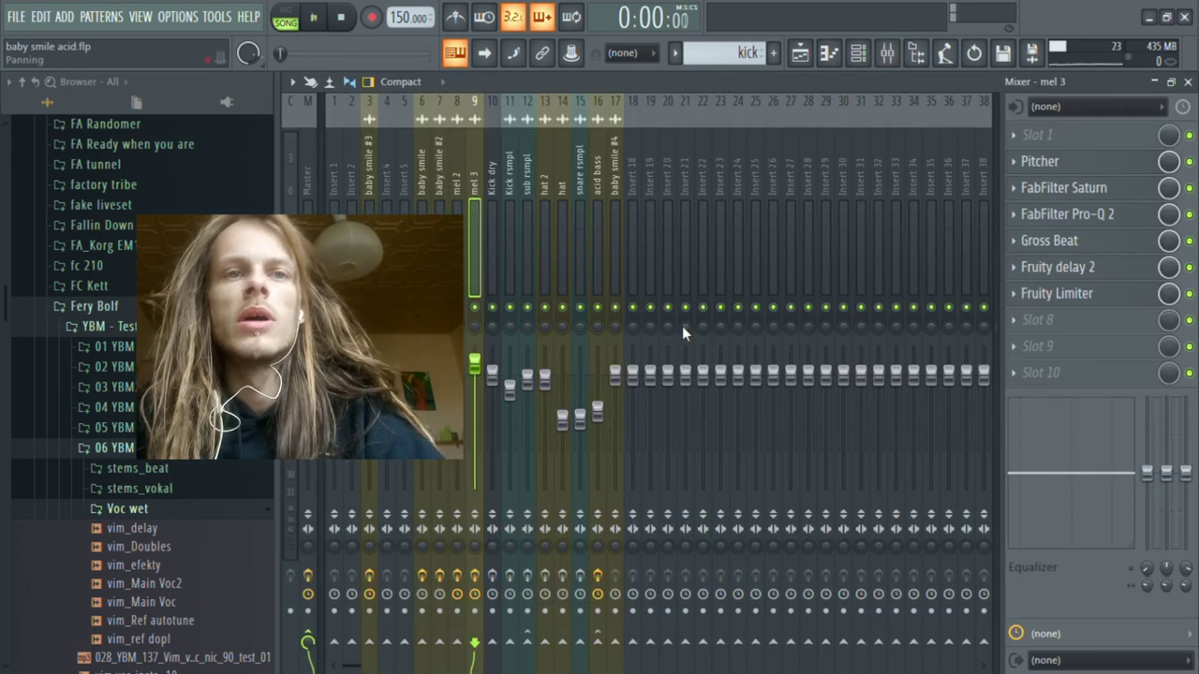
{"action": "left_click", "coordinate": [491, 165]}
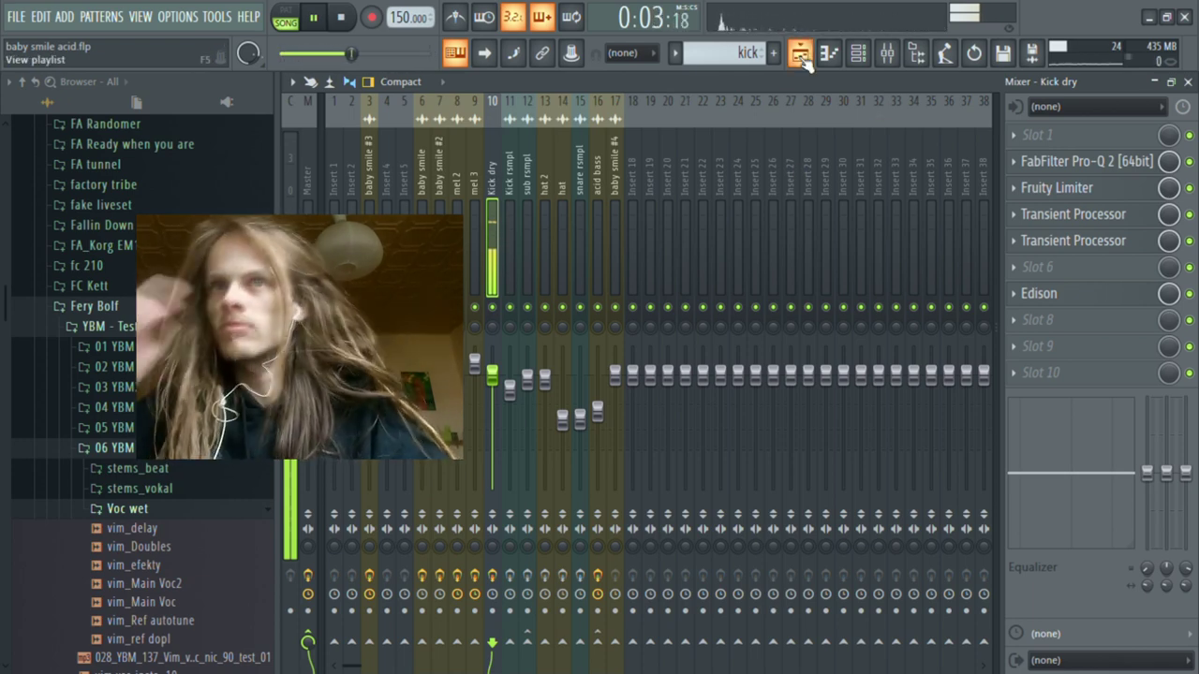
{"action": "key", "text": "space"}
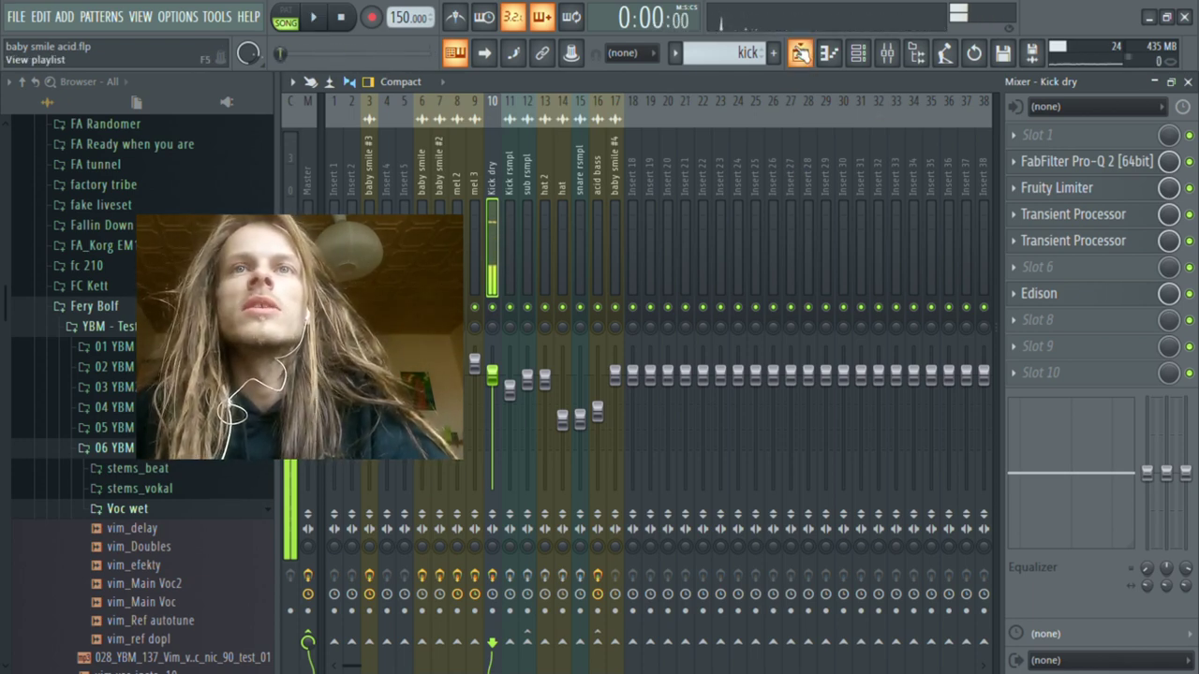
{"action": "left_click", "coordinate": [799, 53]}
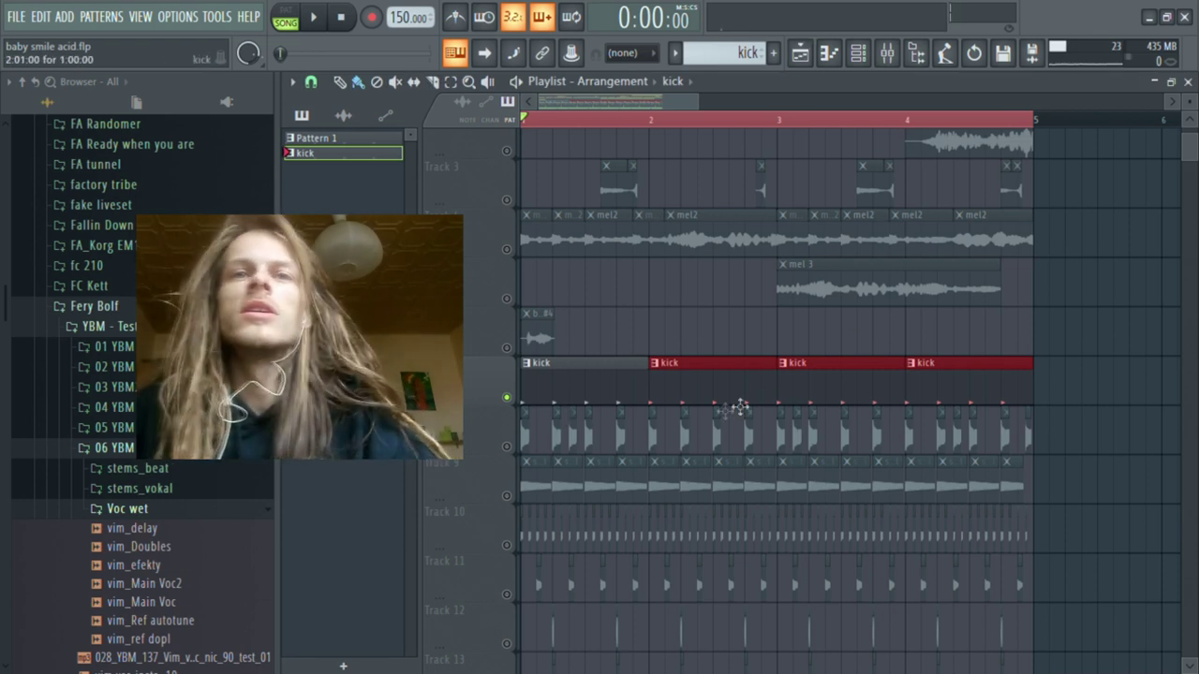
Step: Solo the resampled kick on Track 8 and play it with the effects enabled on the Kick rsmpl mixer track
{"action": "left_click", "coordinate": [509, 453]}
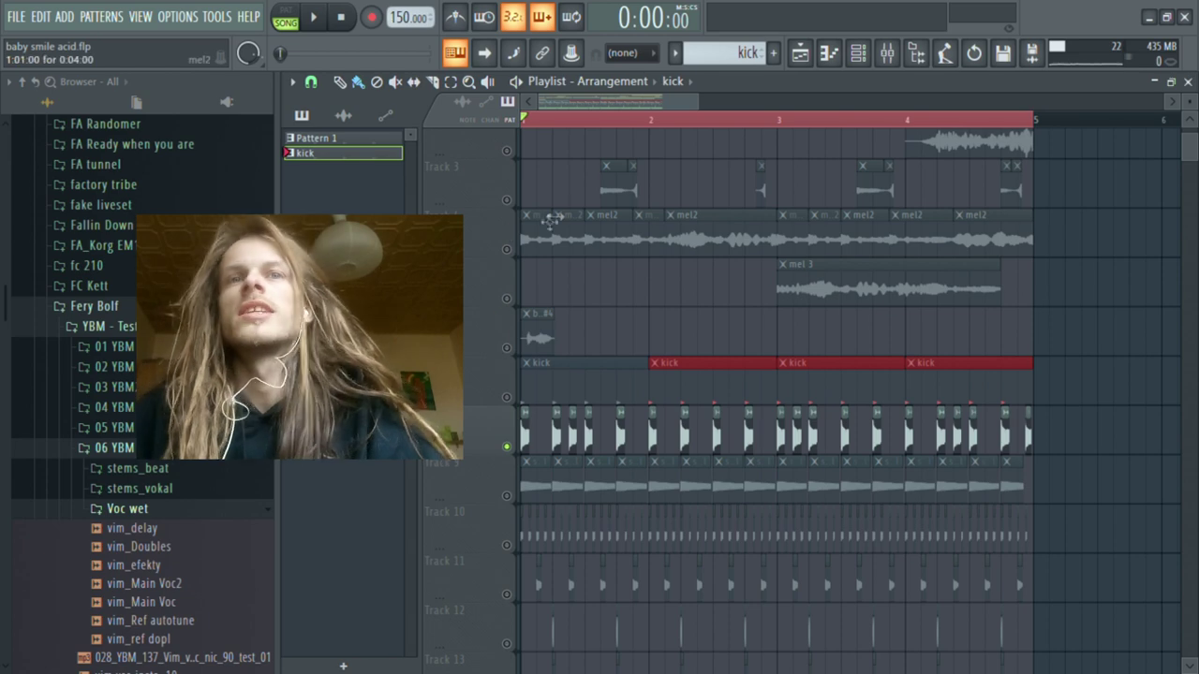
{"action": "key", "text": "space"}
{"action": "left_click", "coordinate": [887, 53]}
{"action": "left_click", "coordinate": [507, 184]}
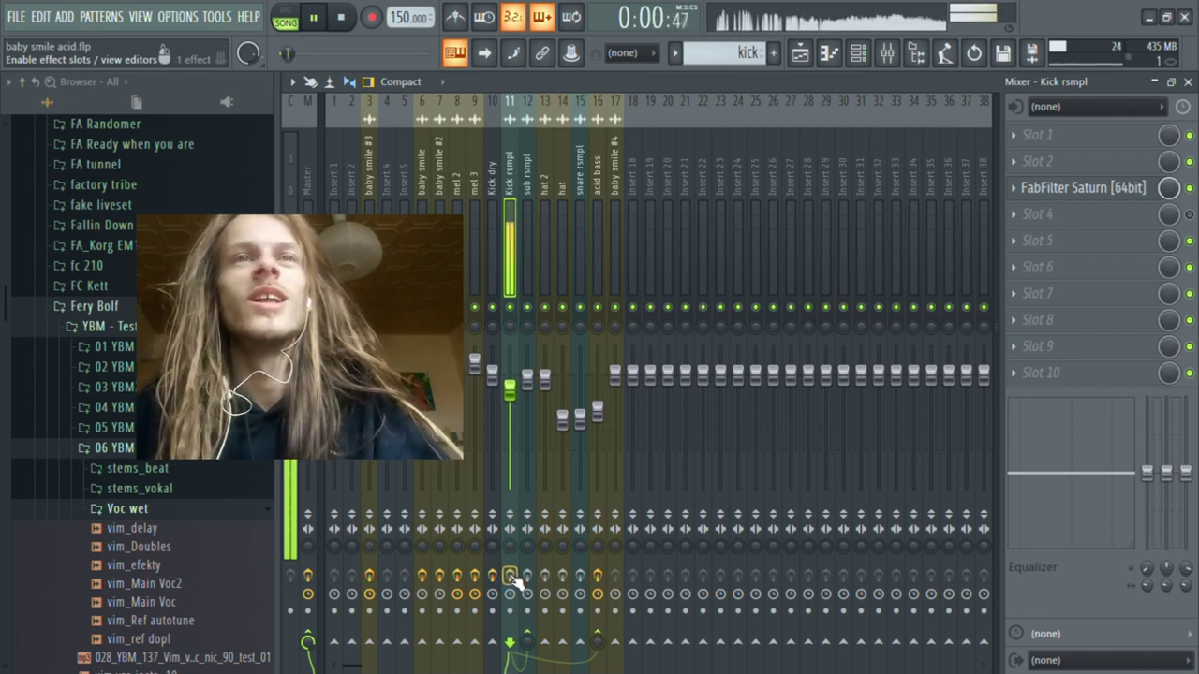
{"action": "left_click", "coordinate": [799, 53]}
{"action": "key", "text": "space"}
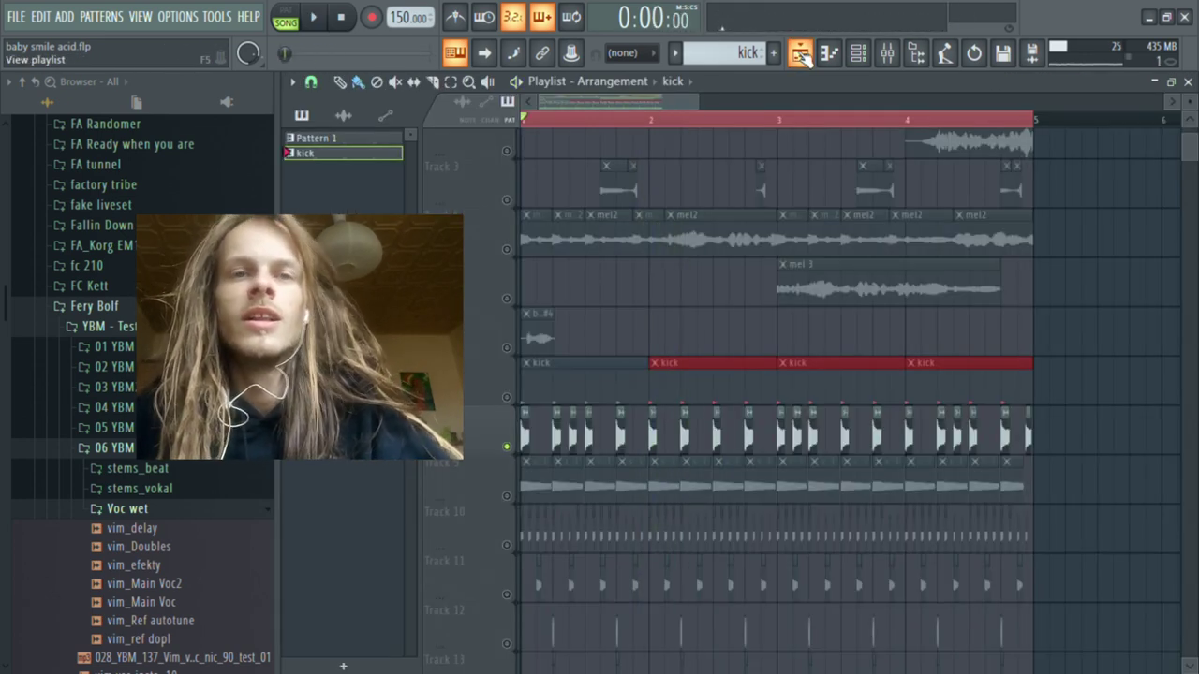
Step: Solo the sub rsmpl clips on Track 9 and compare their sound before and after enabling the effects on the sub rsmpl mixer track
{"action": "left_click", "coordinate": [509, 496]}
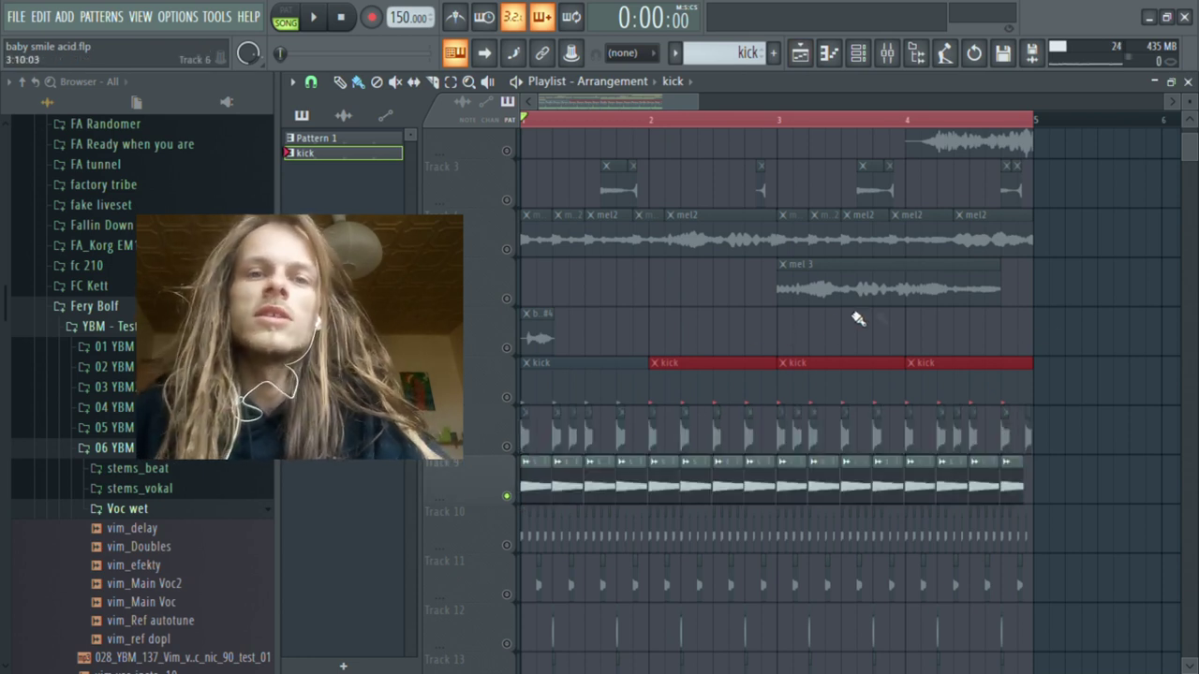
{"action": "scroll", "coordinate": [1191, 160], "scroll_direction": "down", "scroll_amount": 2}
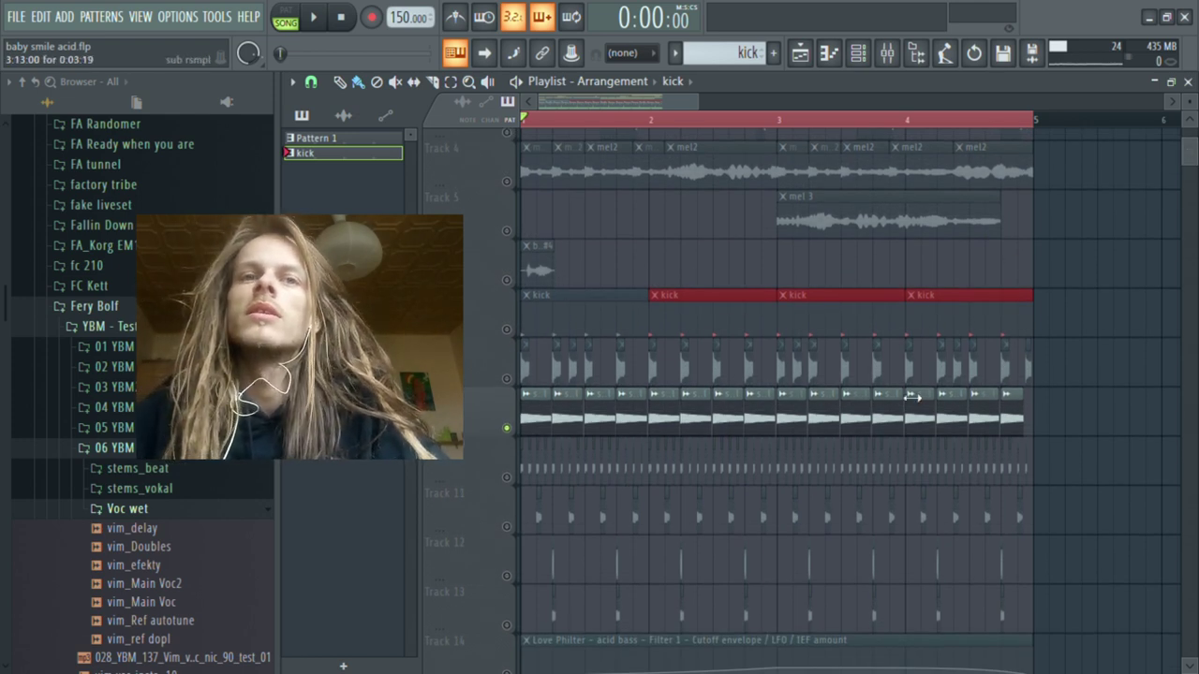
{"action": "key", "text": "space"}
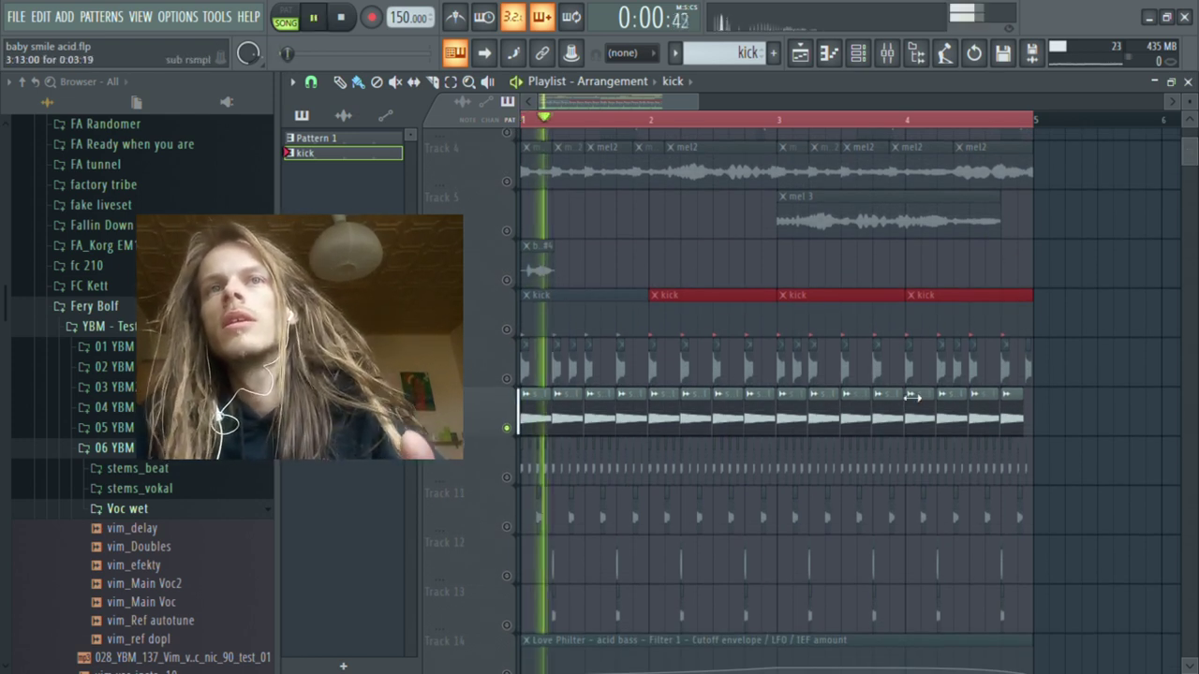
{"action": "left_click", "coordinate": [886, 52]}
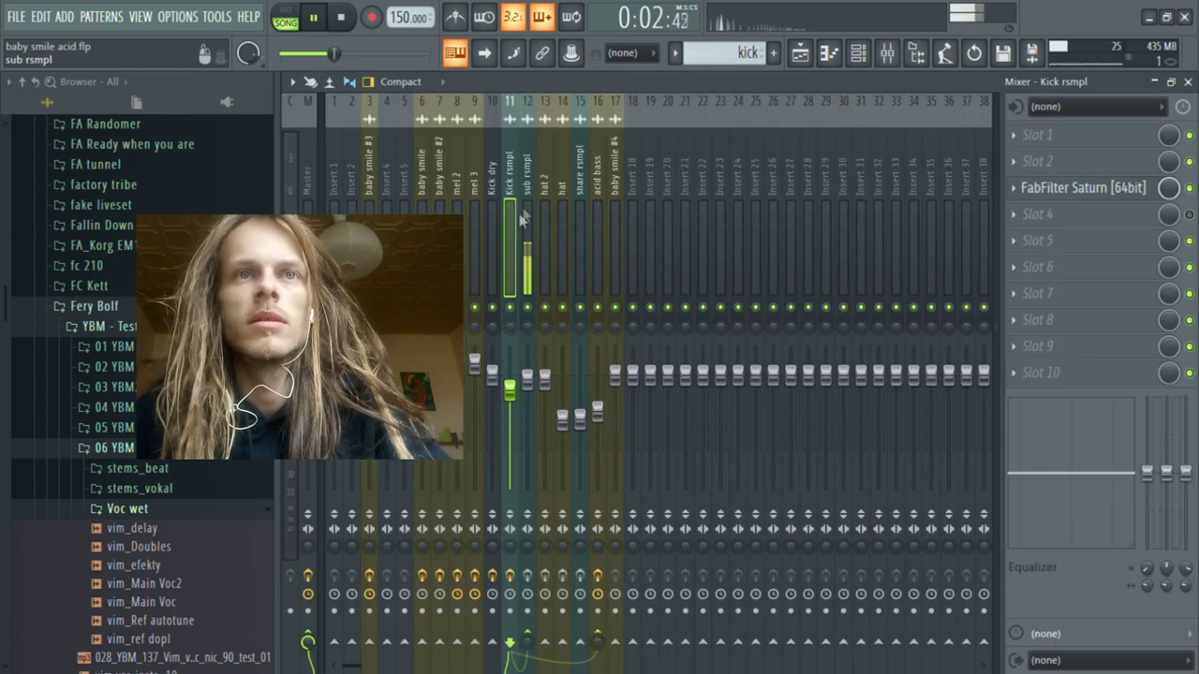
{"action": "left_click", "coordinate": [529, 187]}
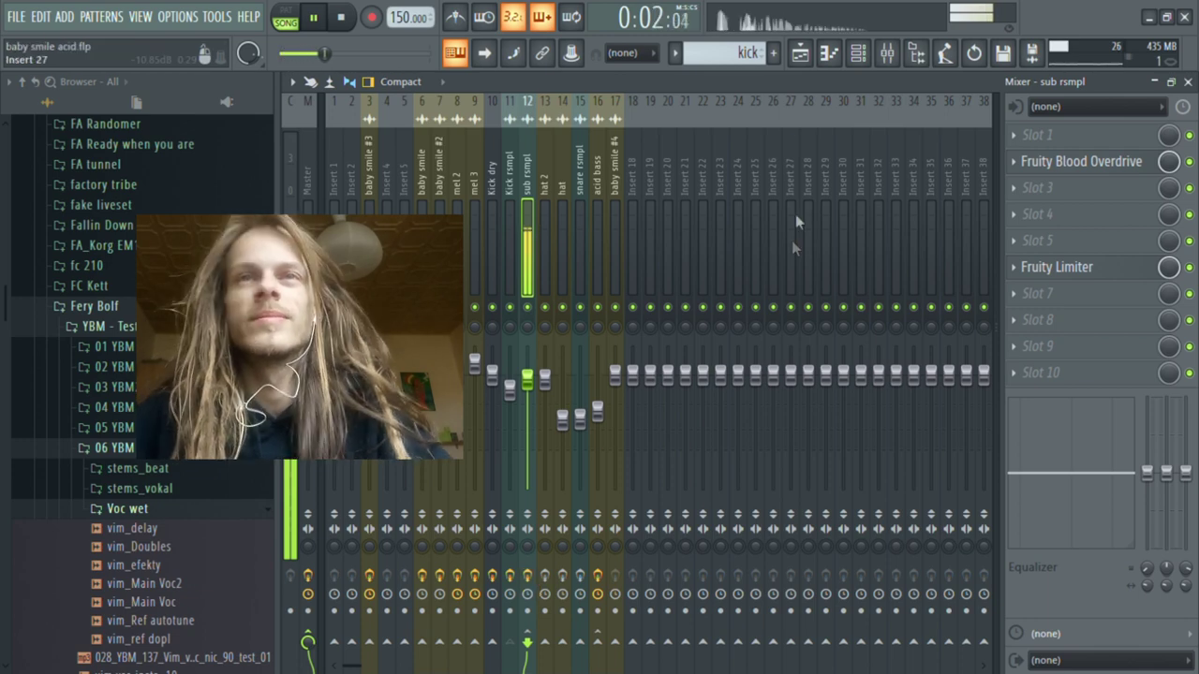
{"action": "key", "text": "space"}
{"action": "left_click", "coordinate": [799, 53]}
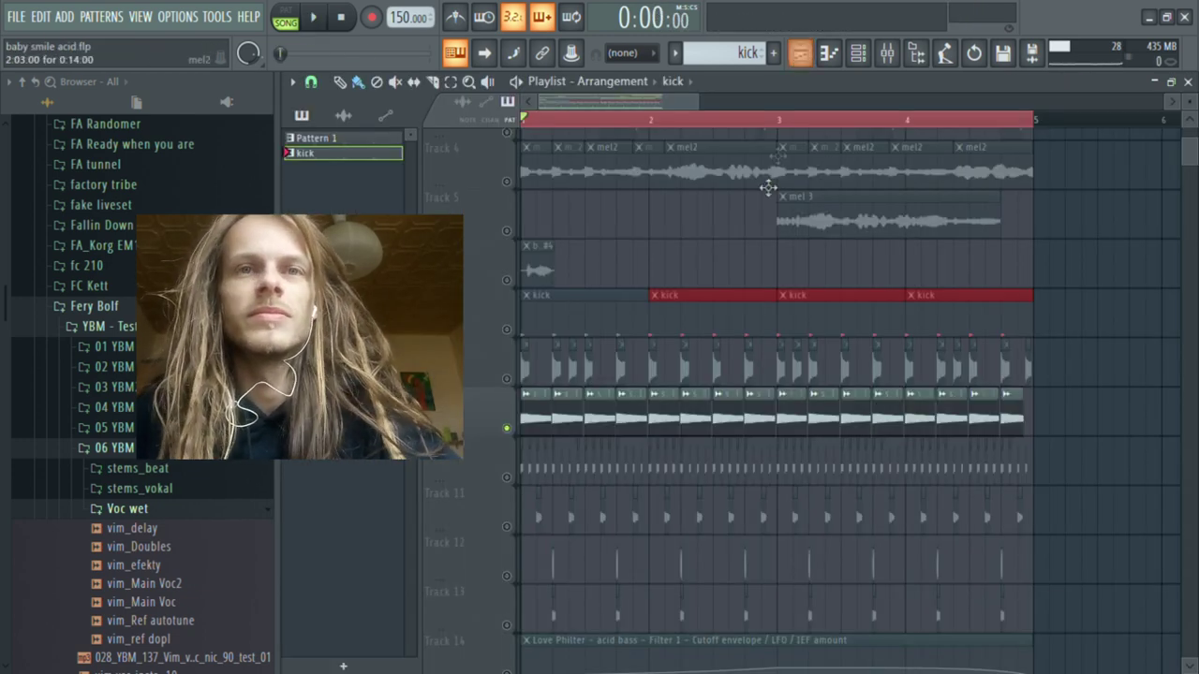
Step: Solo the hat clips on Track 10 and play them with the effects enabled on the hat 2 mixer track
{"action": "right_click", "coordinate": [507, 478]}
{"action": "scroll", "coordinate": [1190, 157], "scroll_direction": "down", "scroll_amount": 3}
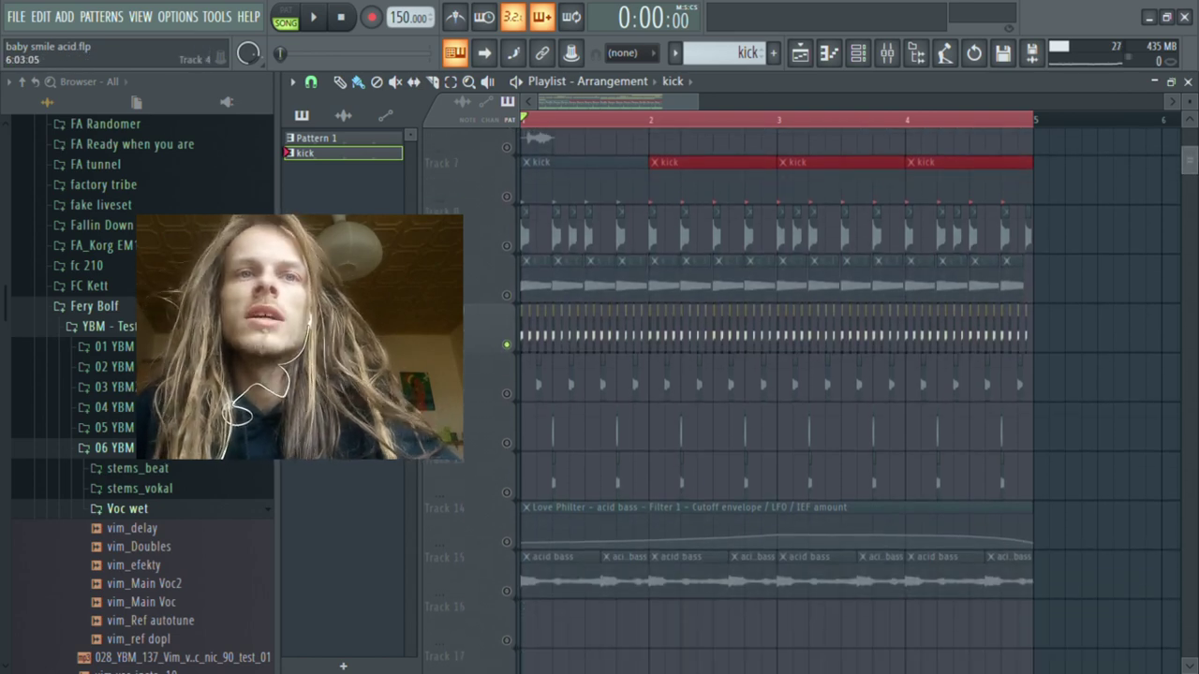
{"action": "left_click", "coordinate": [886, 53]}
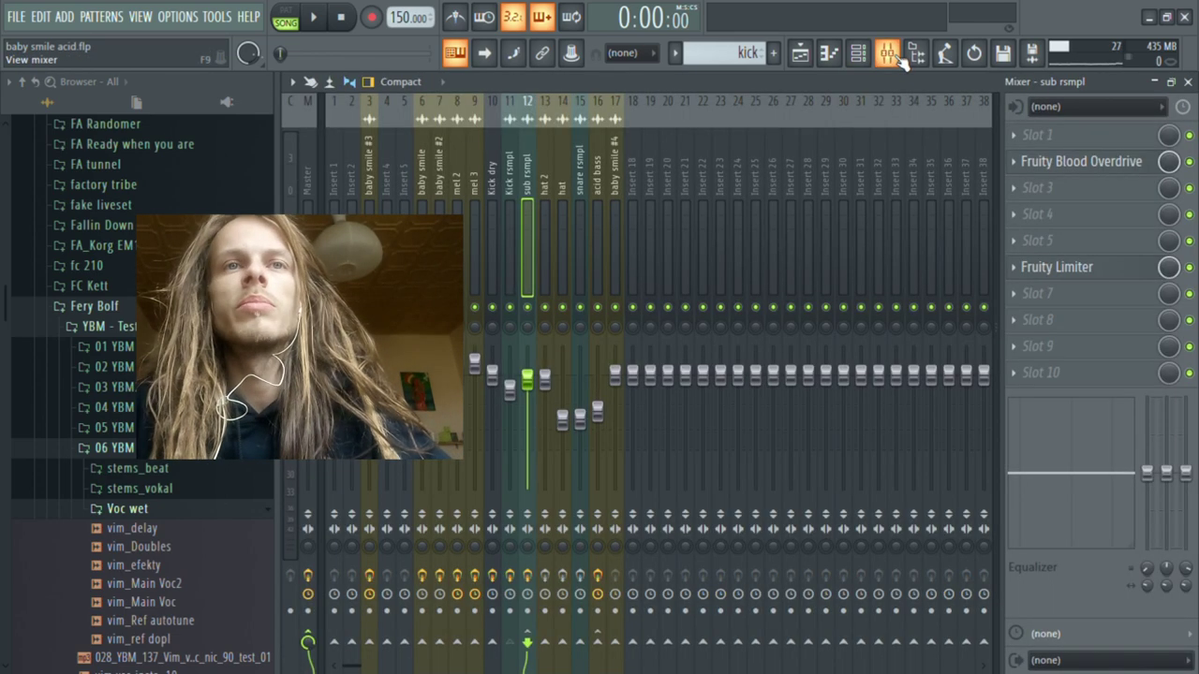
{"action": "key", "text": "space"}
{"action": "left_click", "coordinate": [548, 188]}
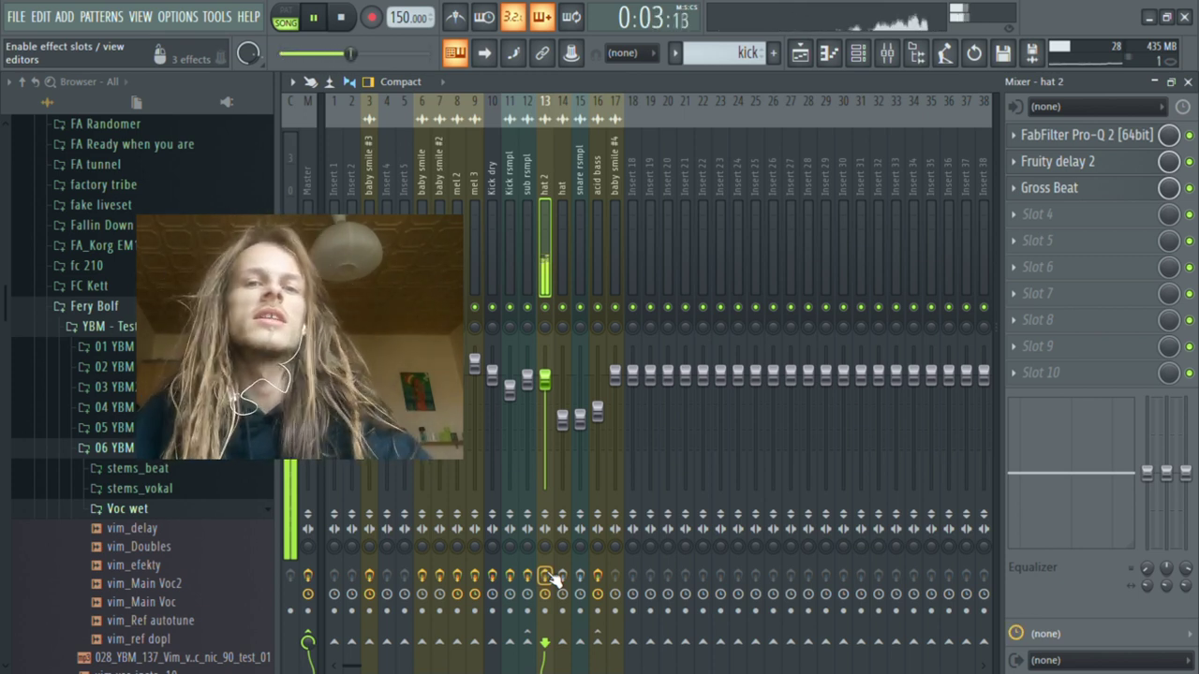
Step: Solo the clips on Track 11 and play them with the effects enabled on the hat mixer track
{"action": "left_click", "coordinate": [799, 57]}
{"action": "key", "text": "space"}
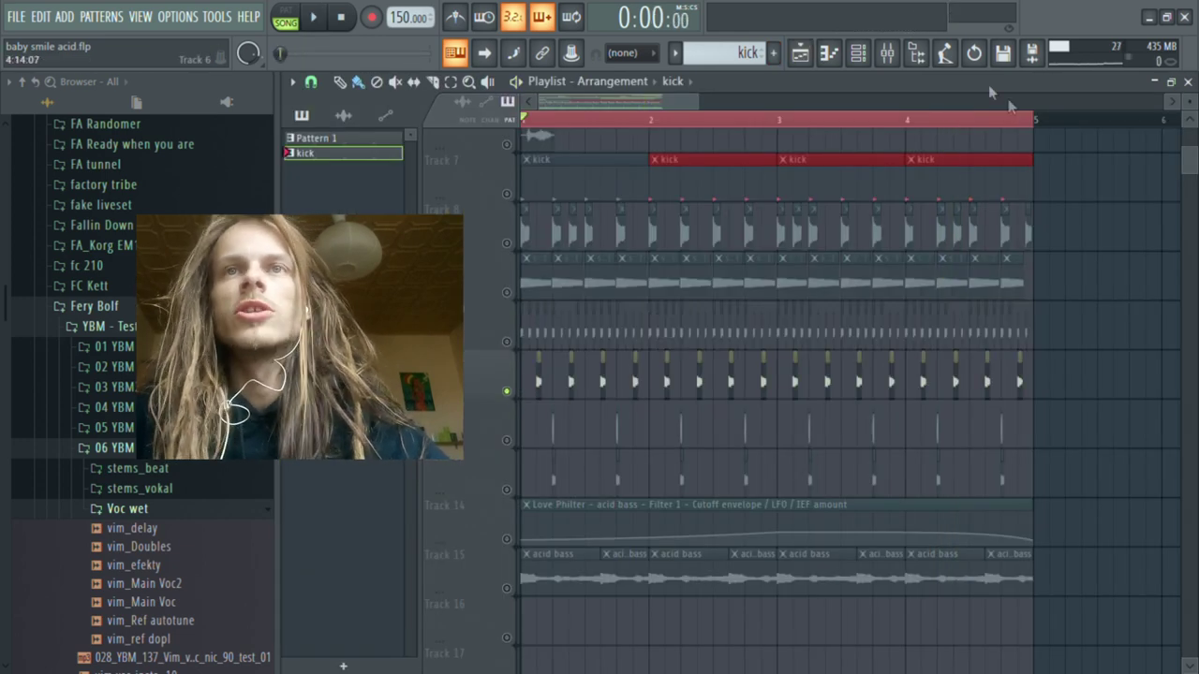
{"action": "left_click", "coordinate": [888, 54]}
{"action": "left_click", "coordinate": [562, 181]}
{"action": "key", "text": "space"}
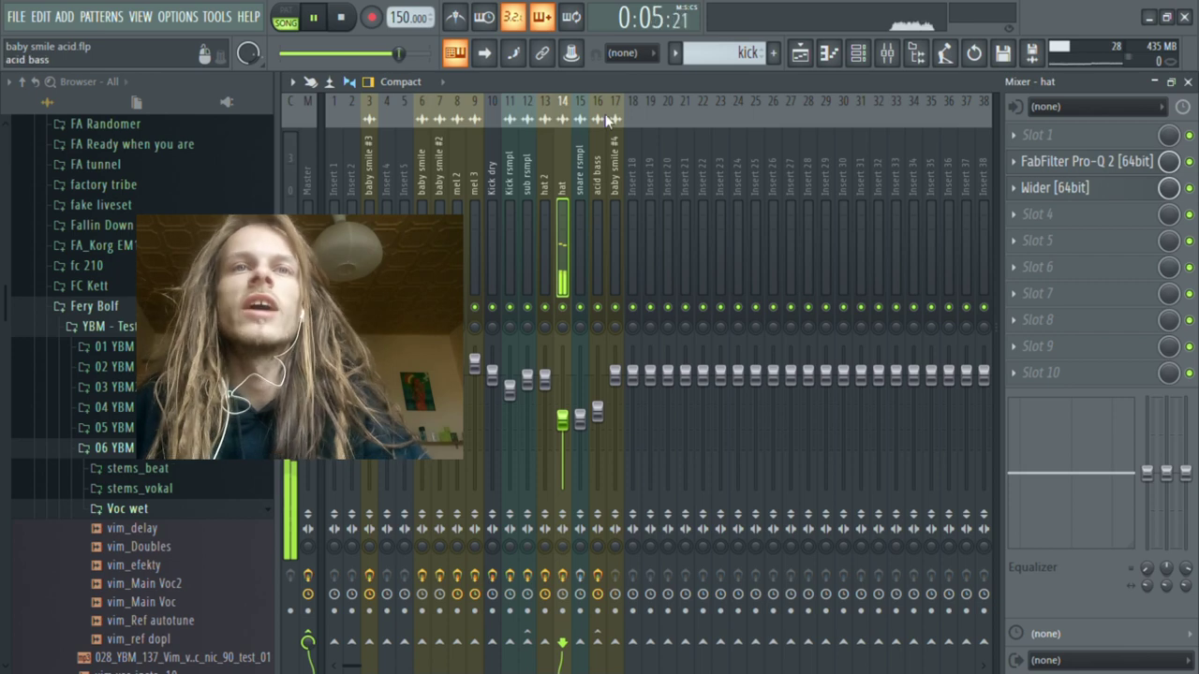
Step: Stop playback, solo the snare clips on Track 12 and play them from the start
{"action": "left_click", "coordinate": [811, 56]}
{"action": "key", "text": "space"}
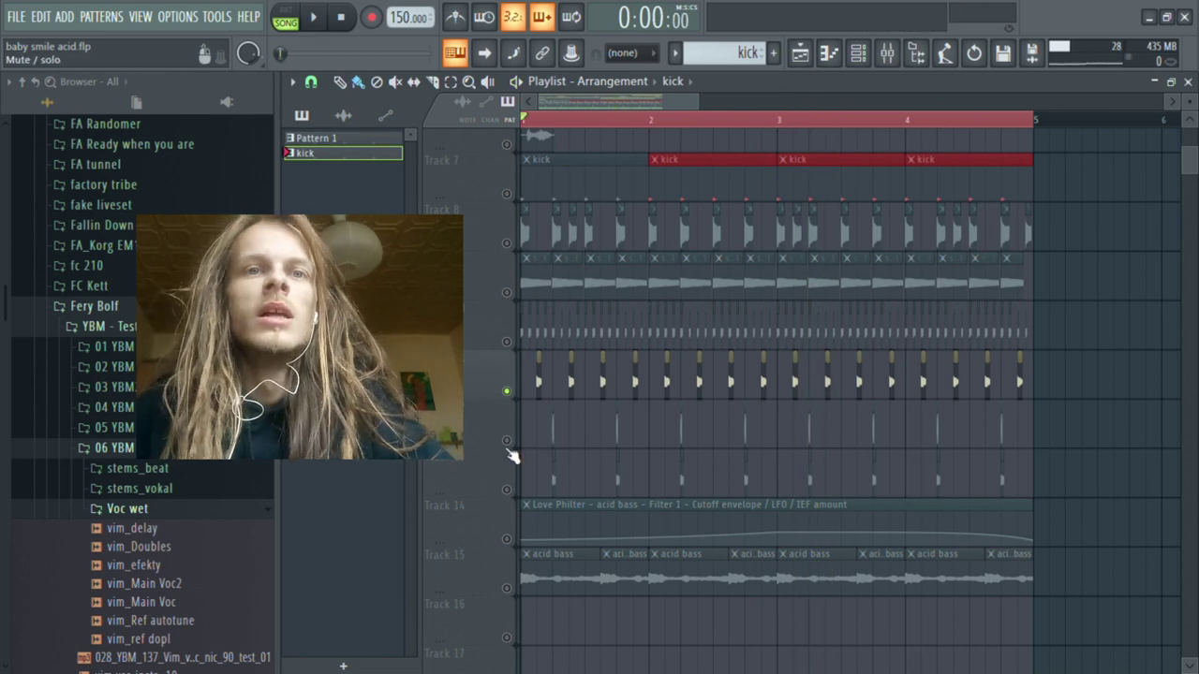
{"action": "left_click", "coordinate": [507, 441], "text": "ctrl"}
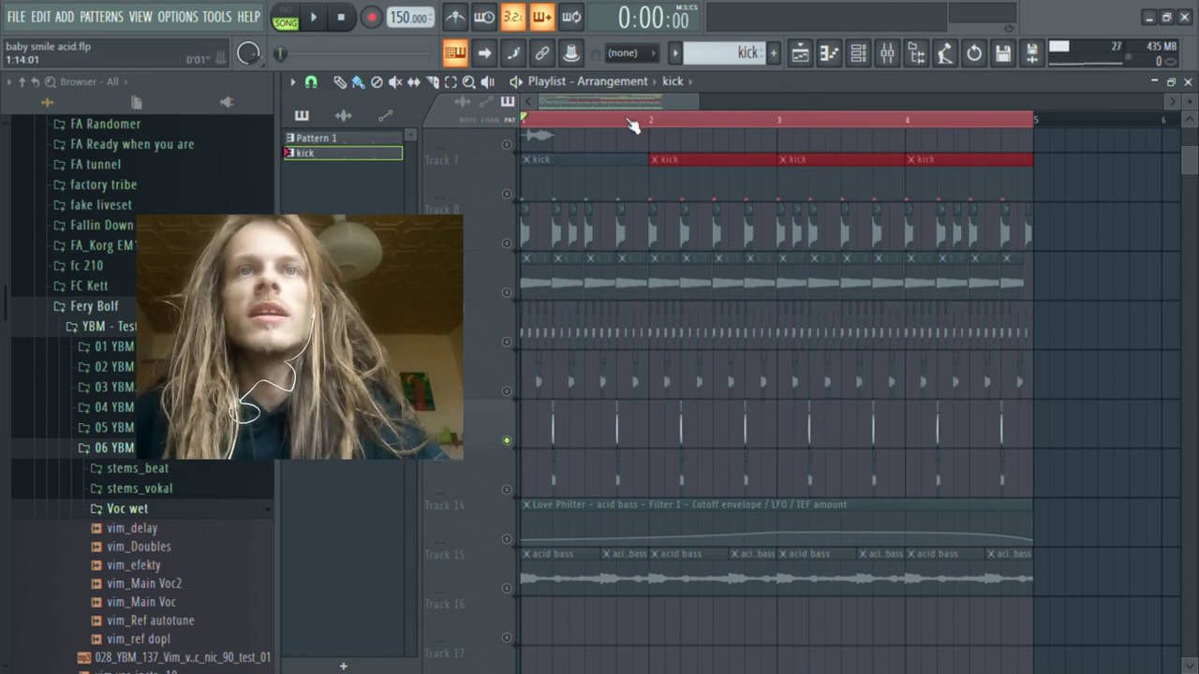
{"action": "left_click_drag", "start_coordinate": [697, 101], "coordinate": [660, 101]}
{"action": "key", "text": "space"}
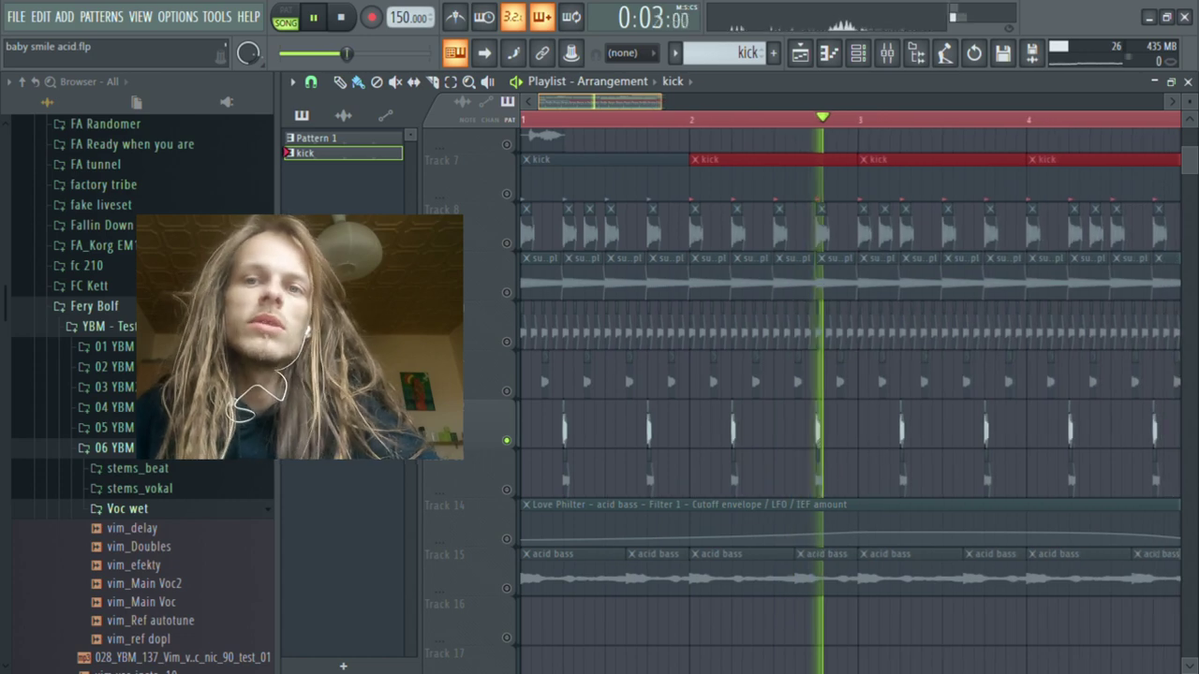
Step: Solo the clips on Track 13 alone and play them from the second beat of bar 1
{"action": "mouse_move", "coordinate": [661, 101]}
{"action": "left_mouse_down"}
{"action": "mouse_move", "coordinate": [749, 101]}
{"action": "mouse_move", "coordinate": [665, 101]}
{"action": "left_mouse_up"}
{"action": "key", "text": "space"}
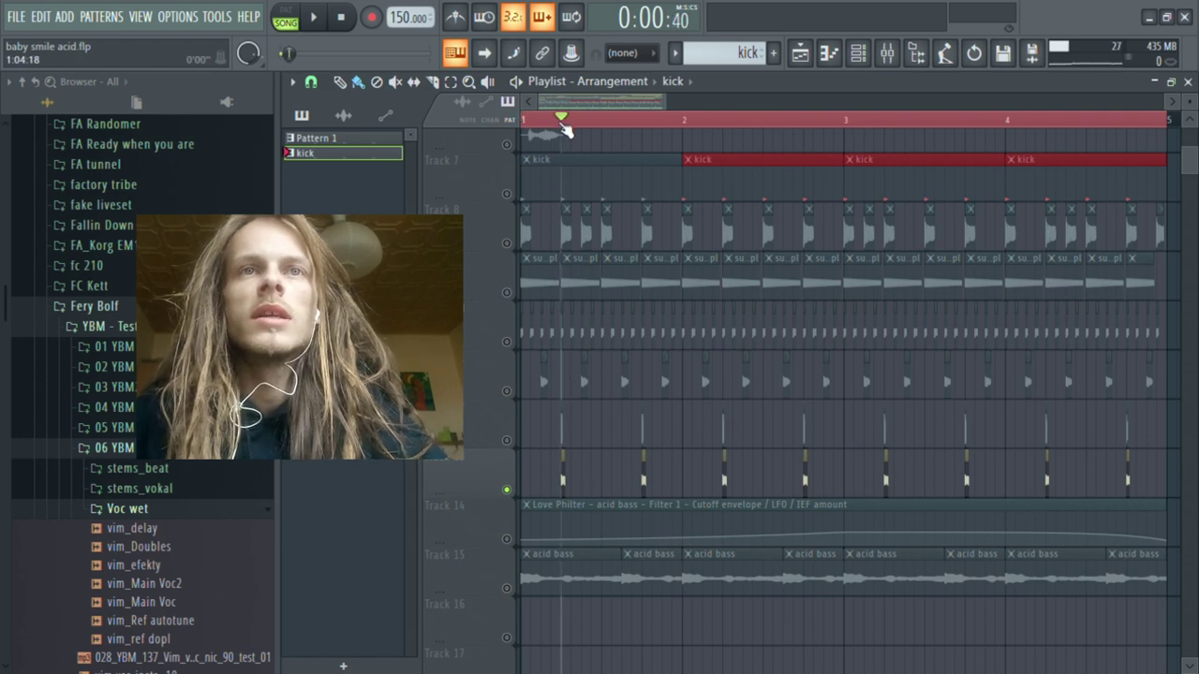
{"action": "key", "text": "space"}
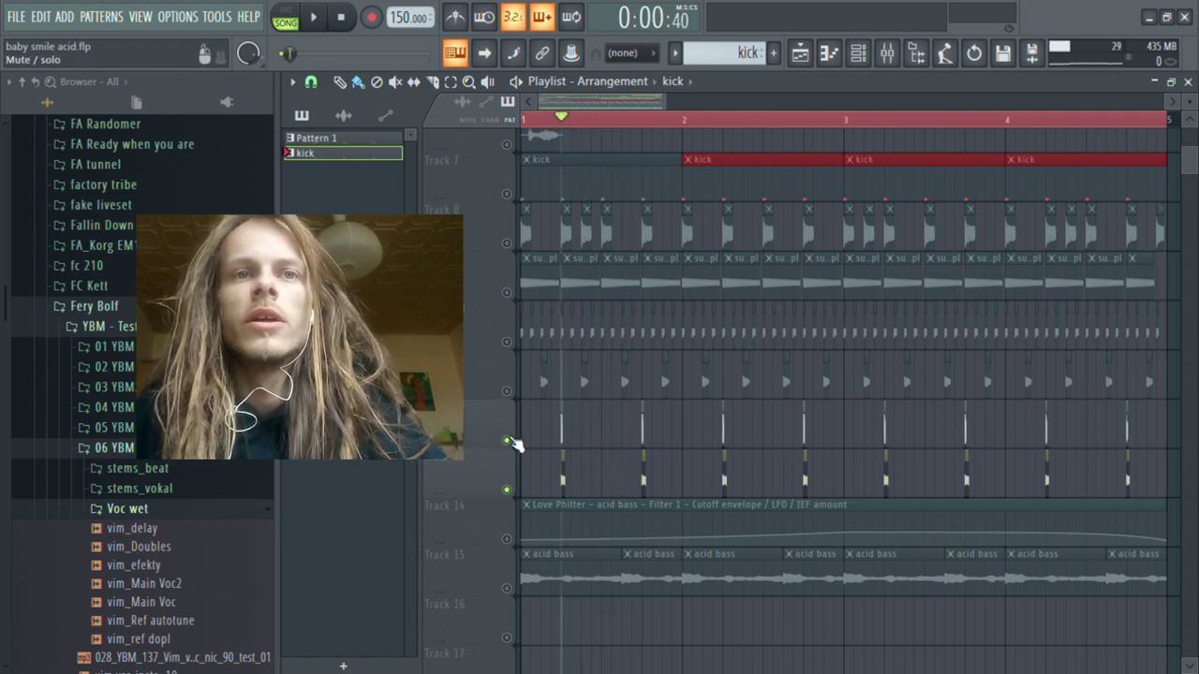
Step: Play Tracks 12 and 13 together in solo and enable the effects on the snare rsmpl mixer track
{"action": "key", "text": "space"}
{"action": "left_click", "coordinate": [886, 54]}
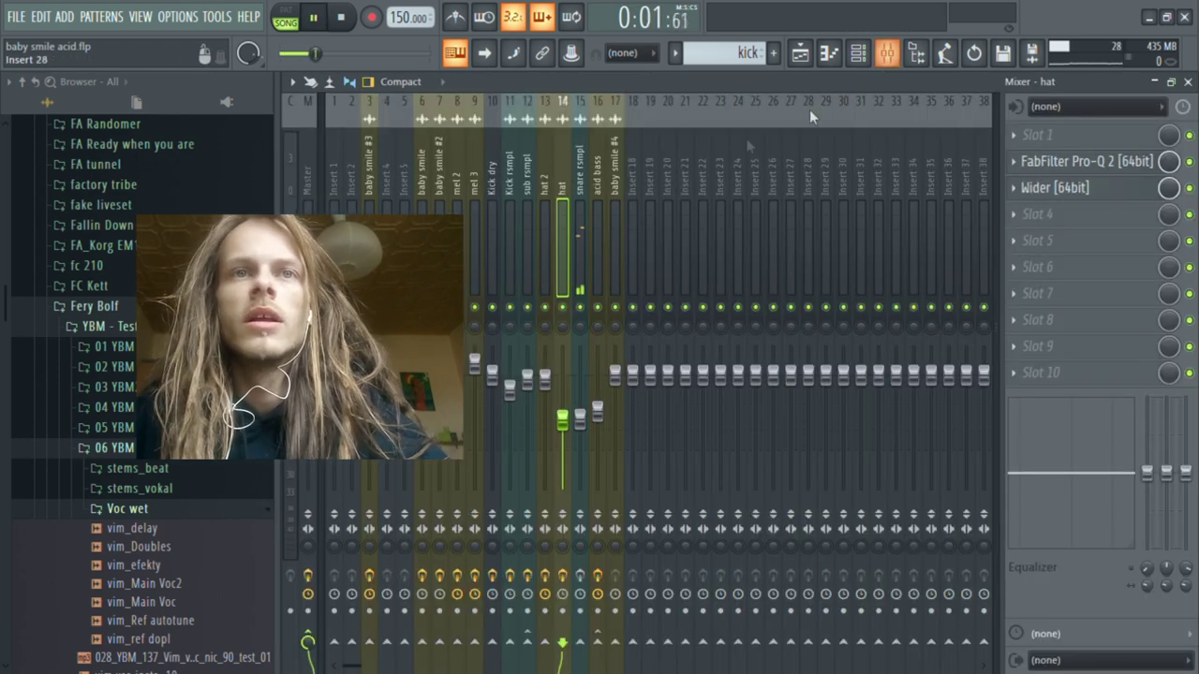
{"action": "left_click", "coordinate": [586, 170]}
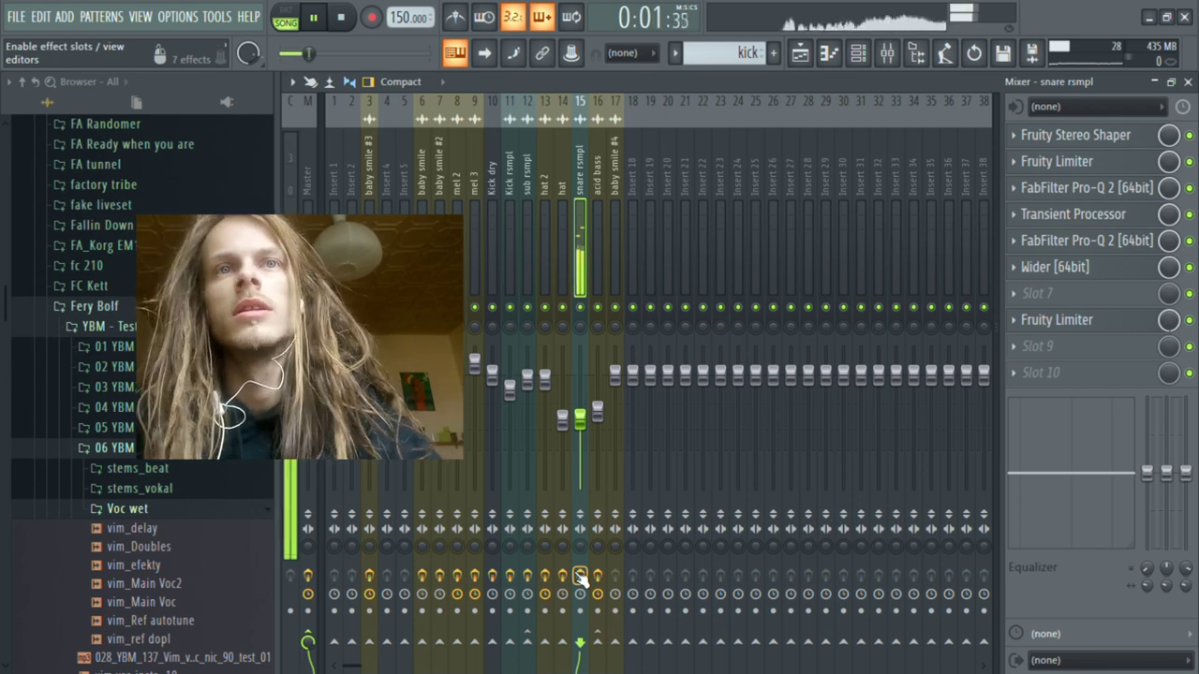
{"action": "left_click", "coordinate": [800, 53]}
{"action": "key", "text": "space"}
Step: Solo the acid bass clips together with their Love Philter cutoff automation track and return the playhead to bar 1
{"action": "scroll", "coordinate": [1188, 178], "scroll_direction": "down", "scroll_amount": 6}
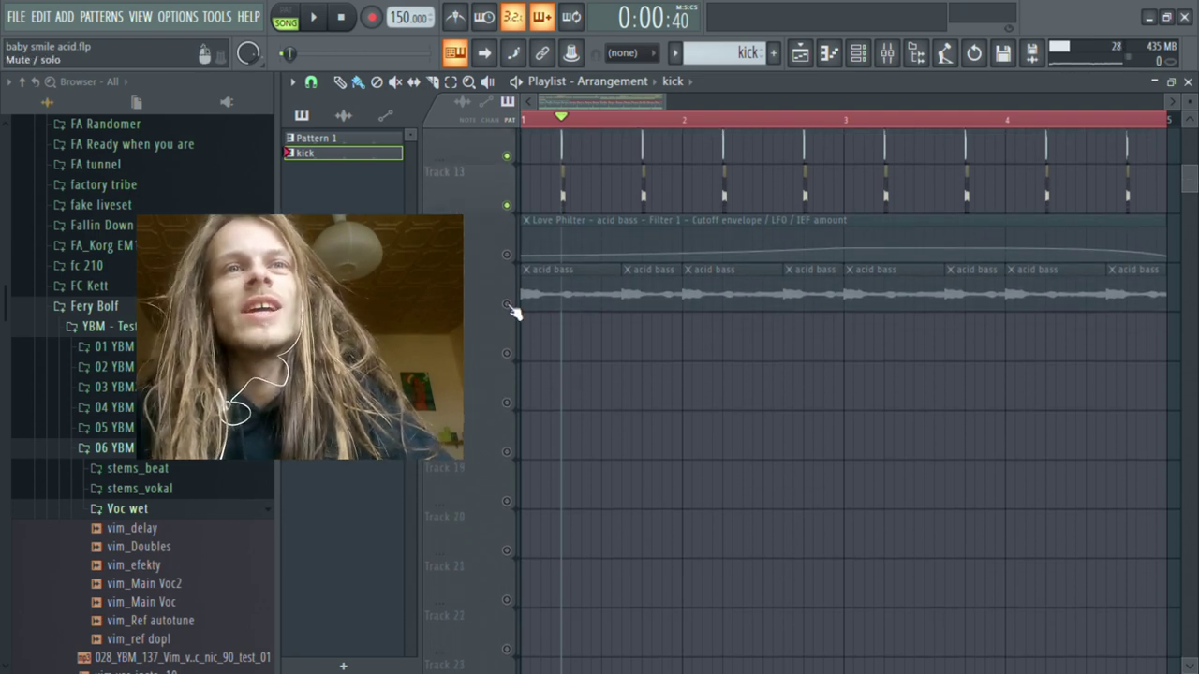
{"action": "right_click", "coordinate": [506, 303]}
{"action": "left_click", "coordinate": [507, 253]}
{"action": "left_click", "coordinate": [525, 119]}
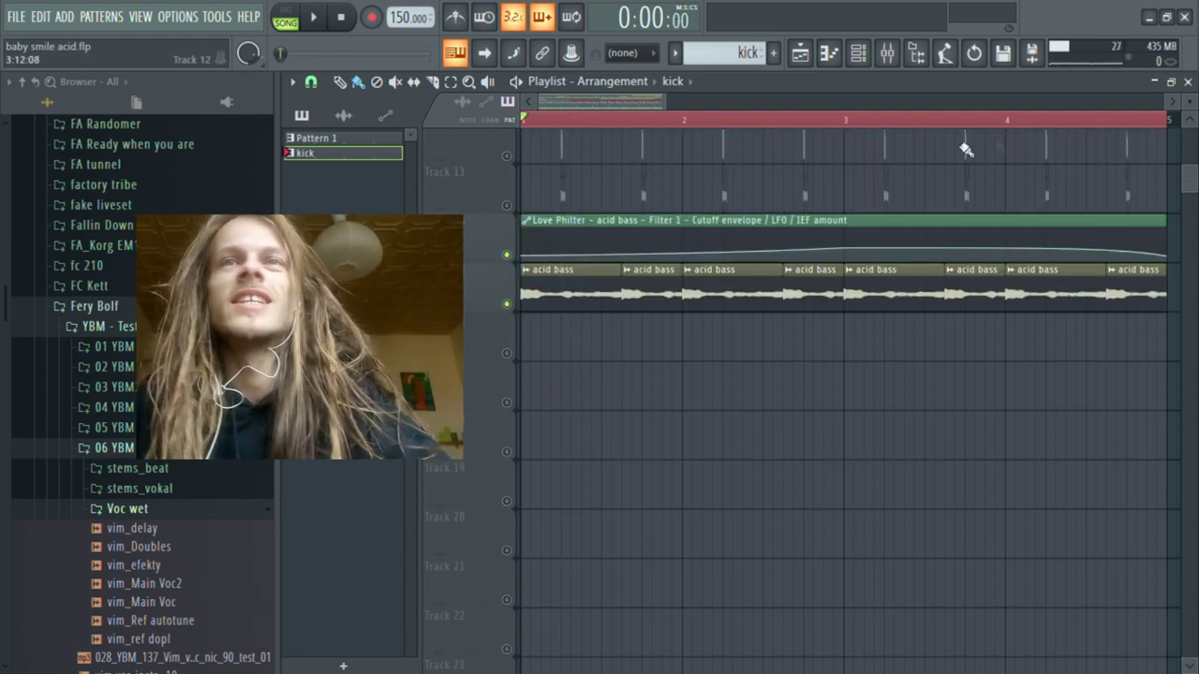
Step: Show the effect chain of the acid bass mixer track
{"action": "left_click", "coordinate": [886, 53]}
{"action": "right_click", "coordinate": [599, 306]}
{"action": "right_click", "coordinate": [599, 306]}
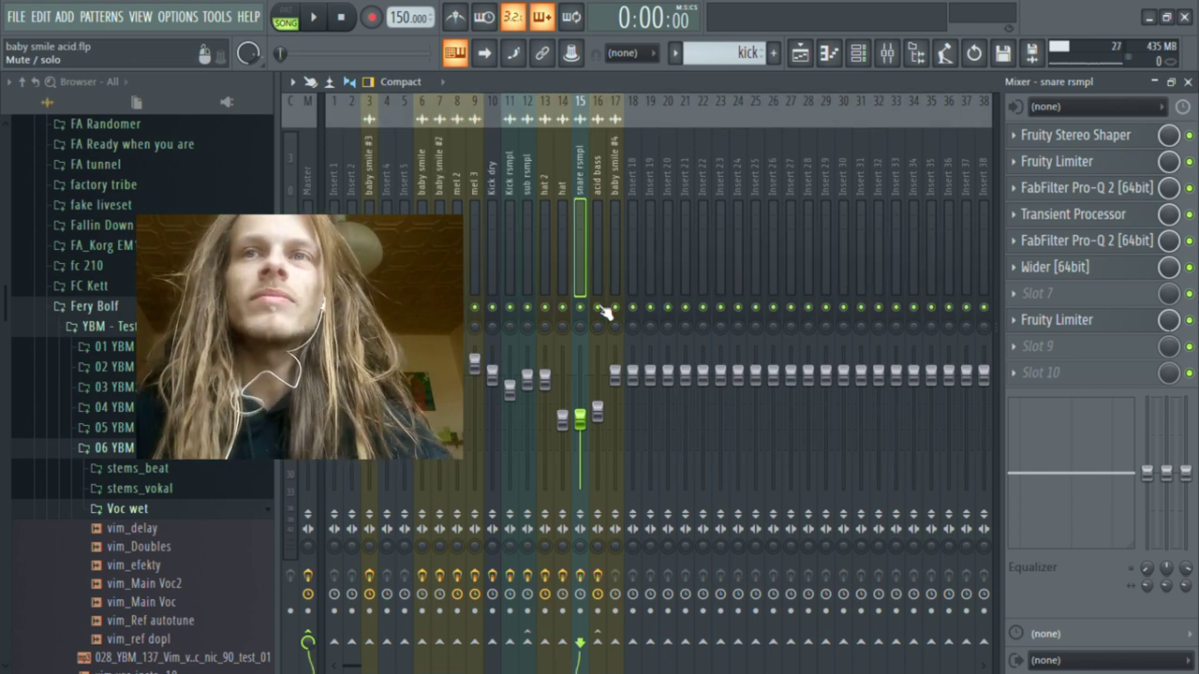
{"action": "left_click", "coordinate": [594, 164]}
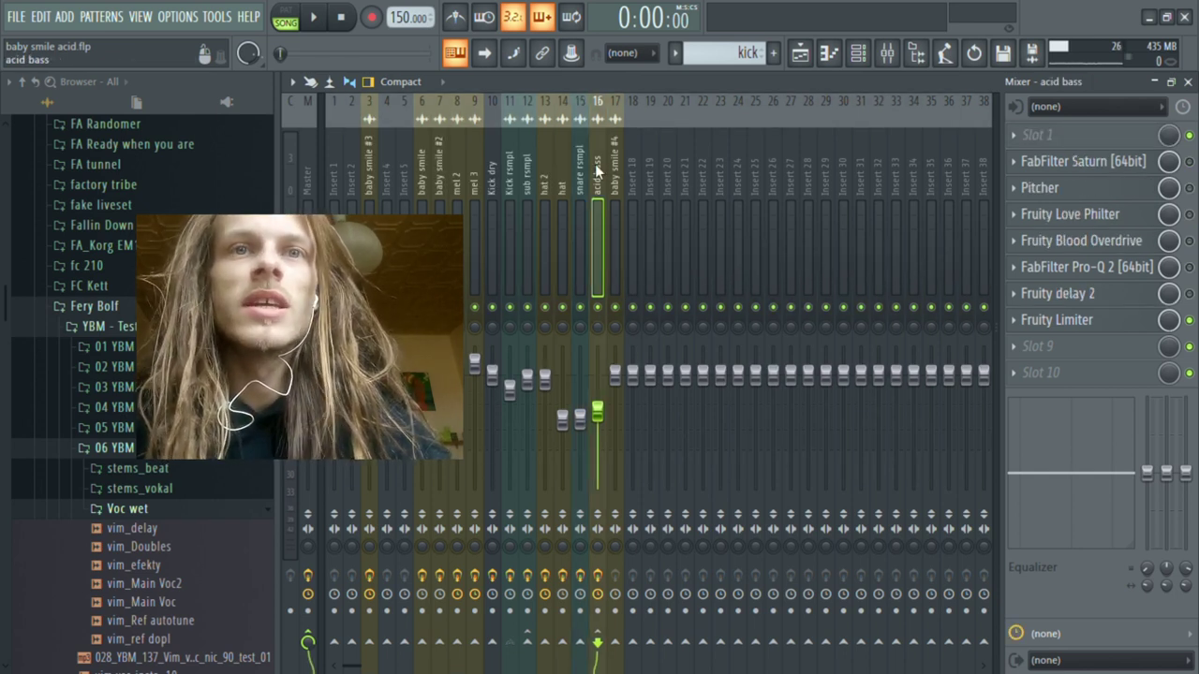
Step: Play the soloed acid bass clips from the start with only Fruity Limiter active in their effect chain
{"action": "left_click", "coordinate": [799, 56]}
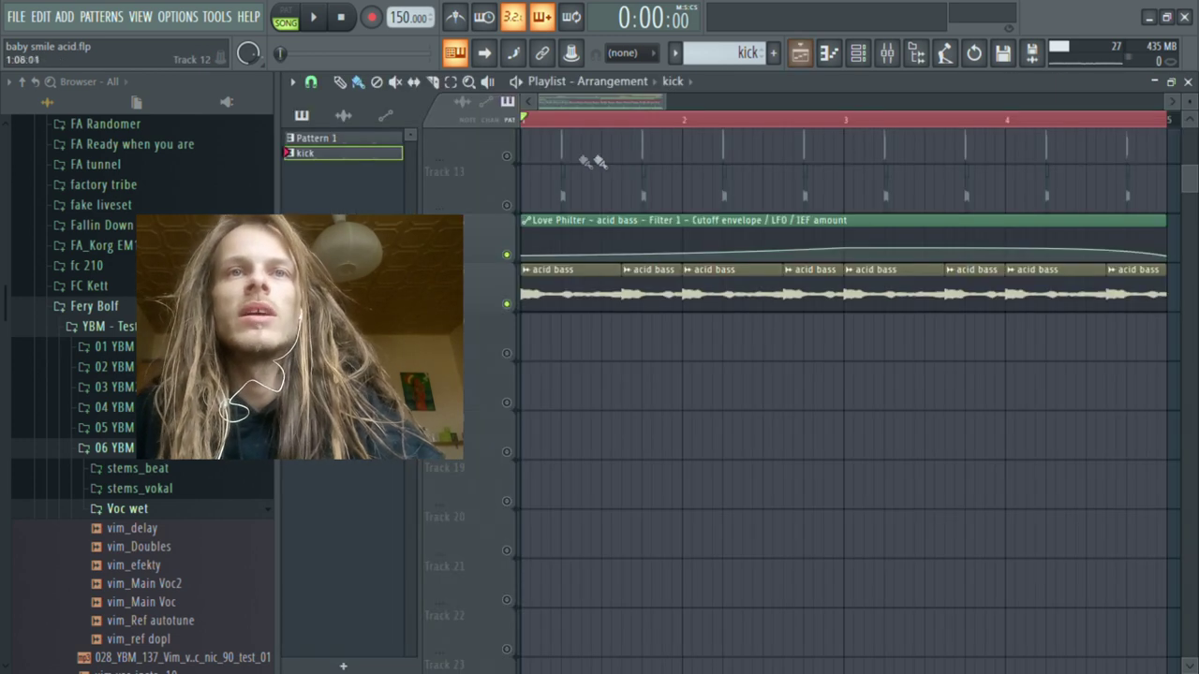
{"action": "scroll", "coordinate": [589, 112], "scroll_direction": "down", "scroll_amount": 3}
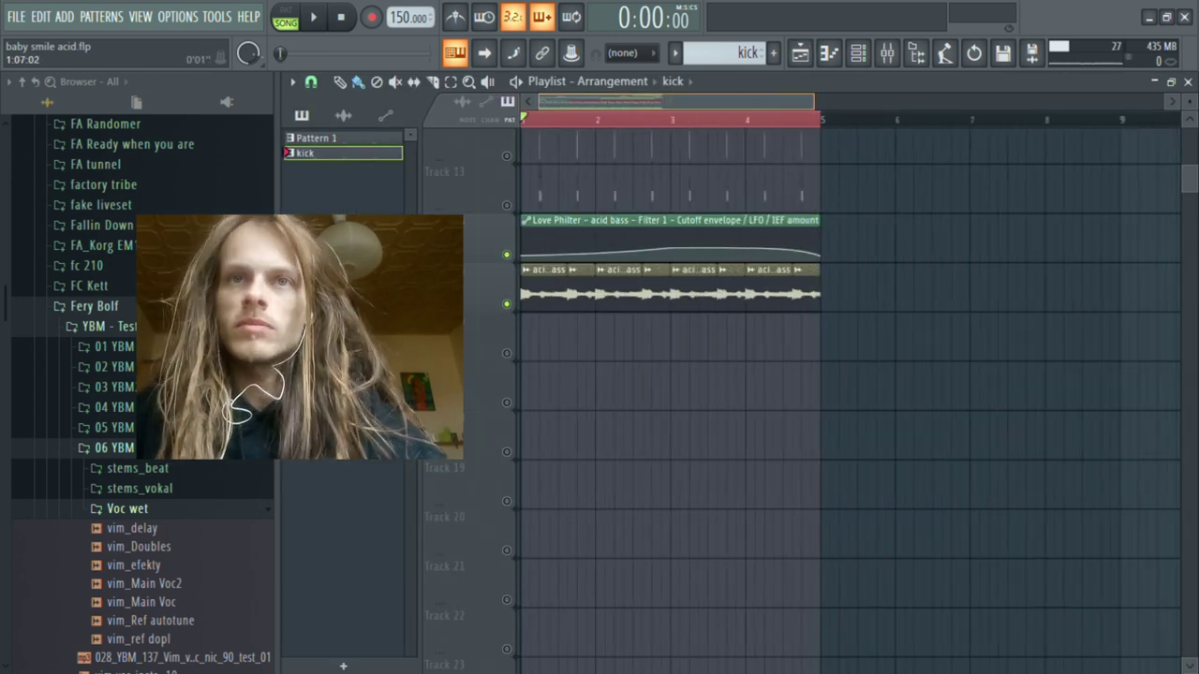
{"action": "scroll", "coordinate": [1192, 166], "scroll_direction": "down", "scroll_amount": 3}
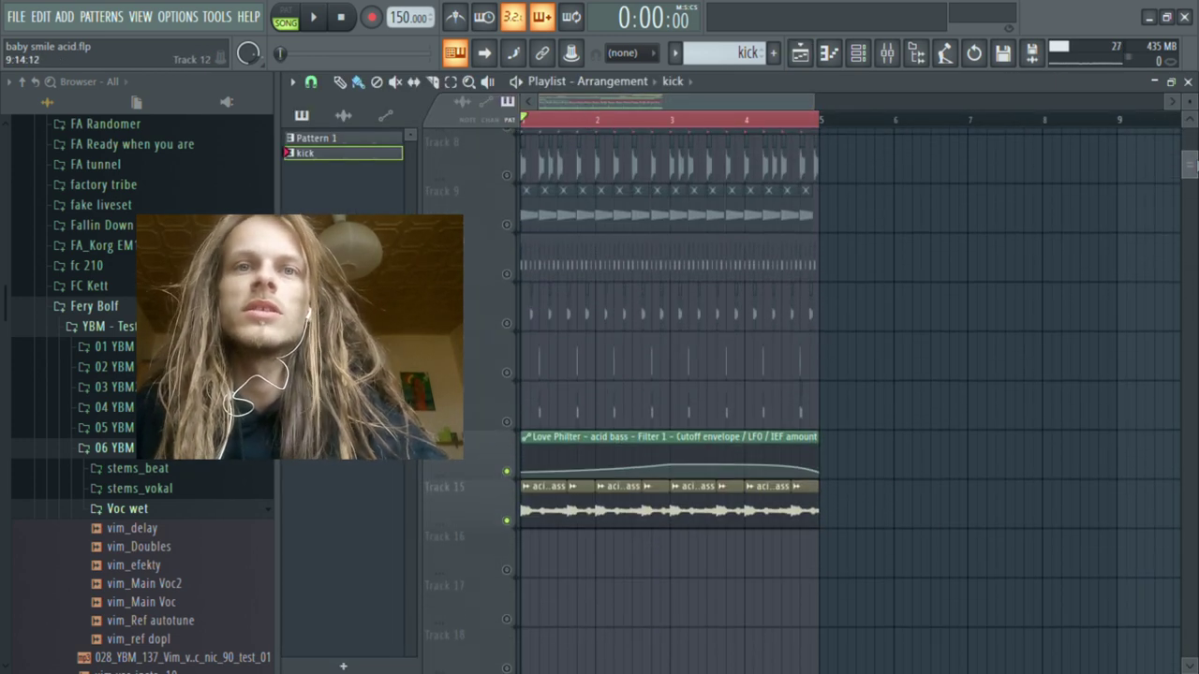
{"action": "scroll", "coordinate": [670, 374], "scroll_direction": "up", "scroll_amount": 3}
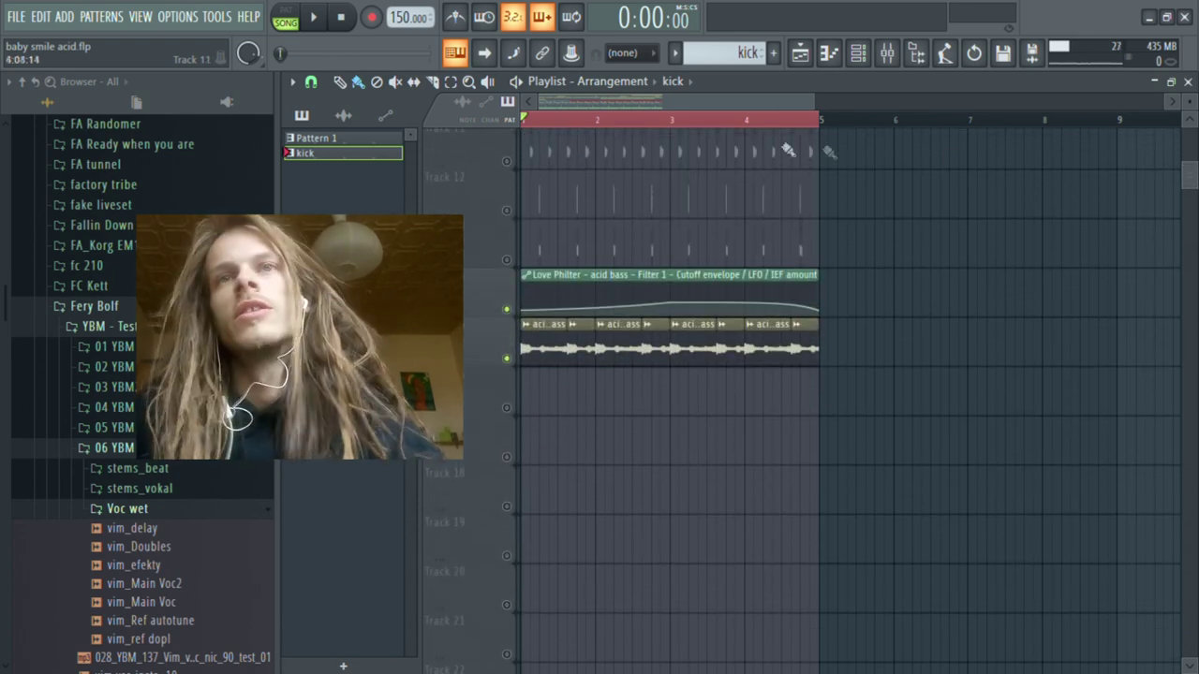
{"action": "scroll", "coordinate": [724, 100], "scroll_direction": "up", "scroll_amount": 3}
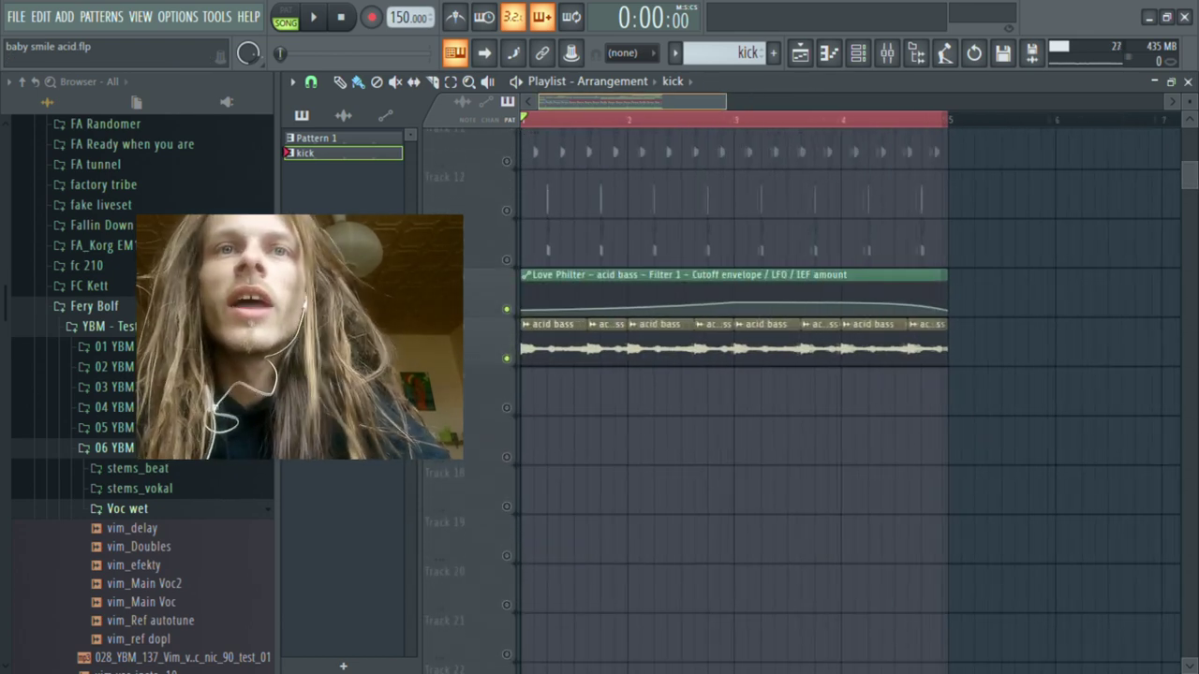
{"action": "key", "text": "space"}
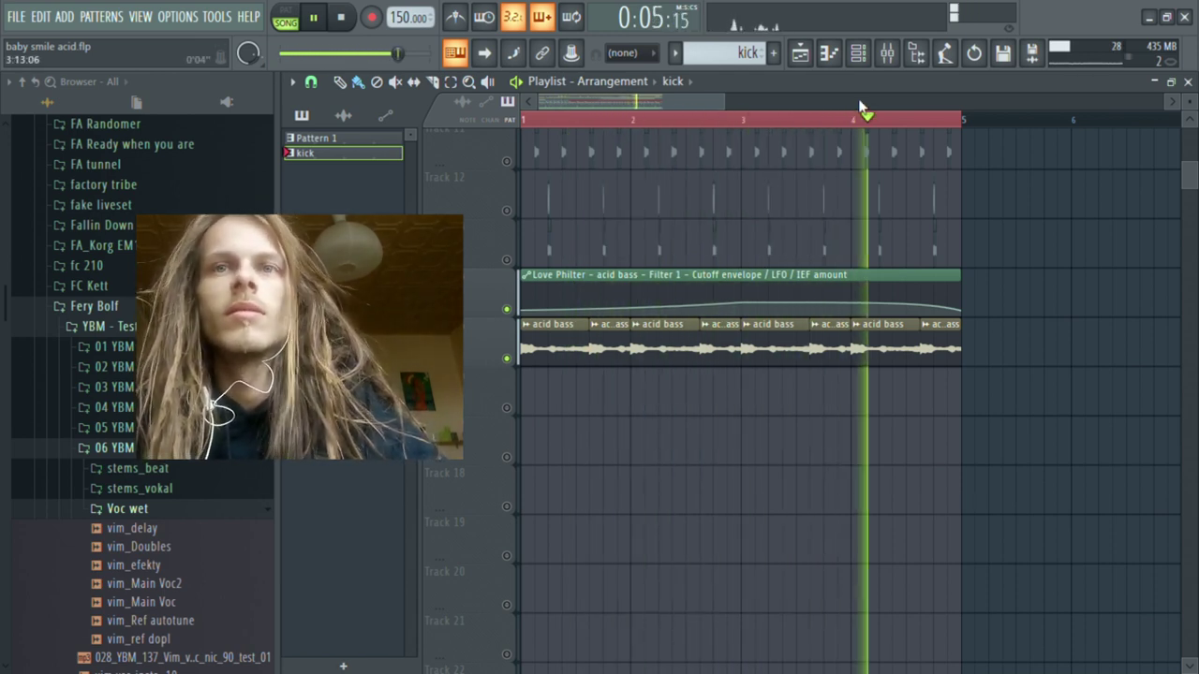
{"action": "key", "text": "space"}
Step: Enable FabFilter Saturn and Pitcher one after the other on the acid bass mixer track, playing the loop after each
{"action": "left_click", "coordinate": [887, 53]}
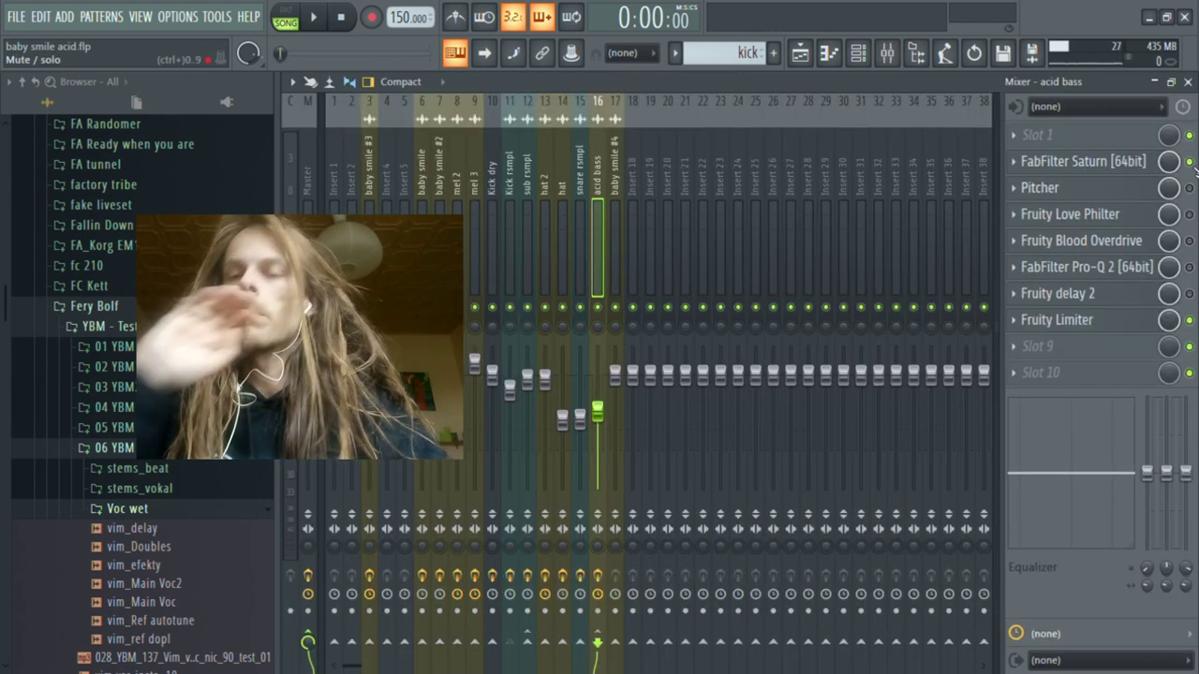
{"action": "key", "text": "space"}
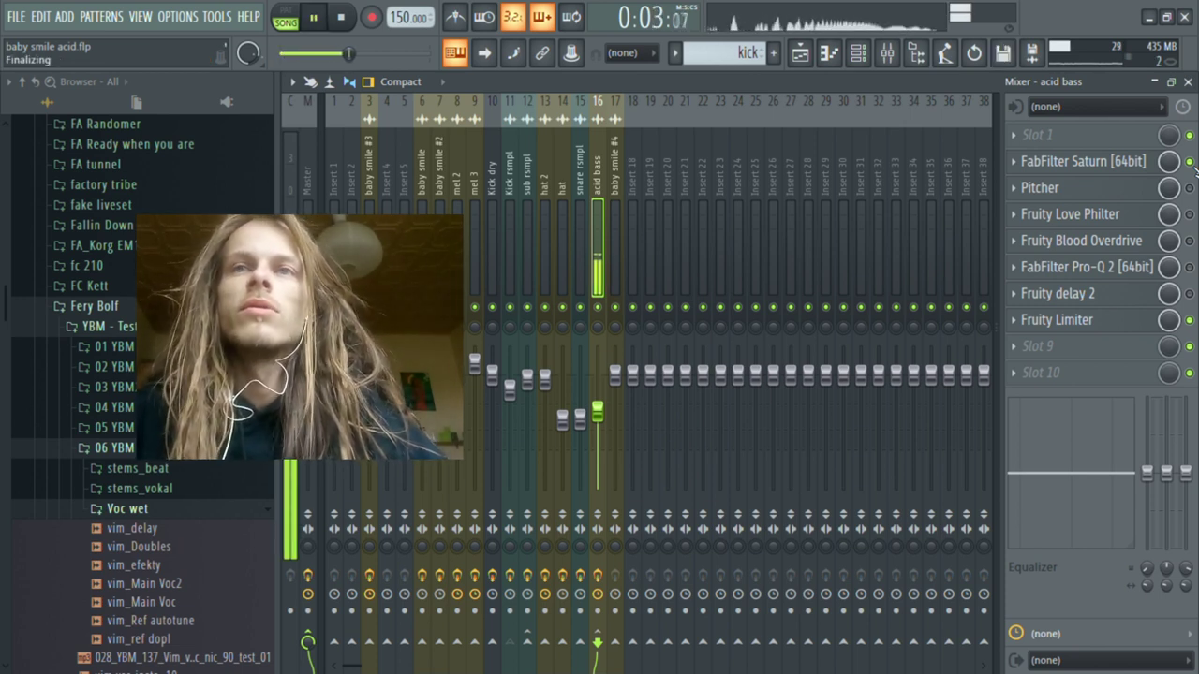
{"action": "key", "text": "space"}
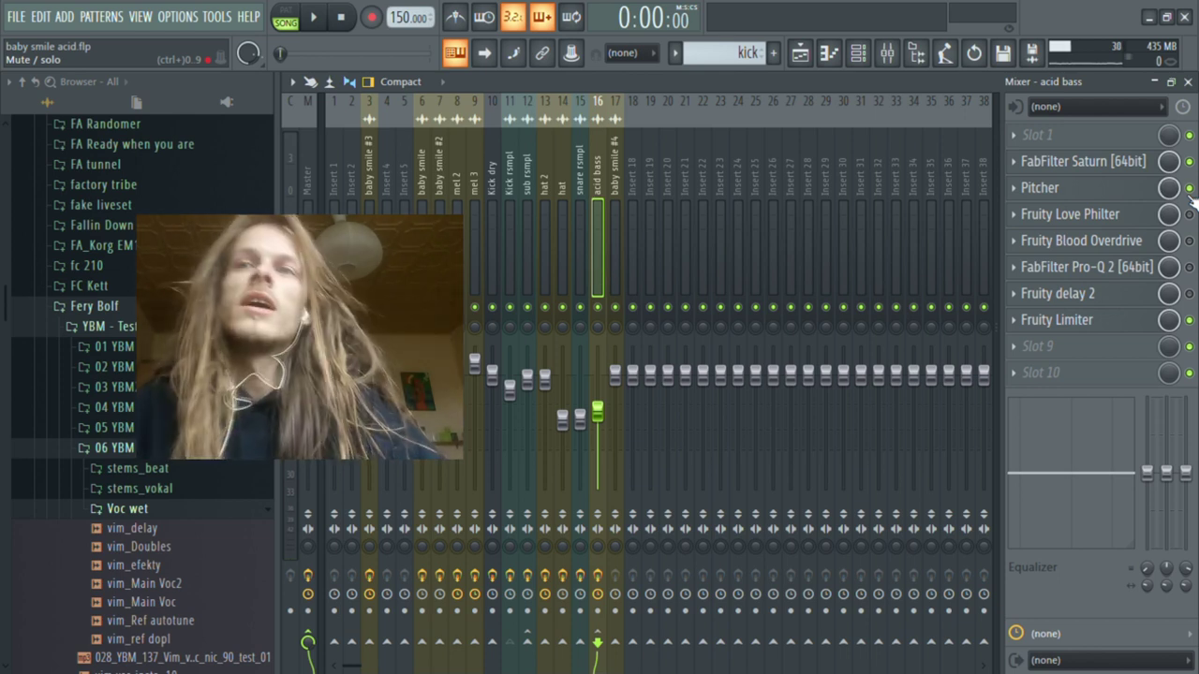
{"action": "key", "text": "space"}
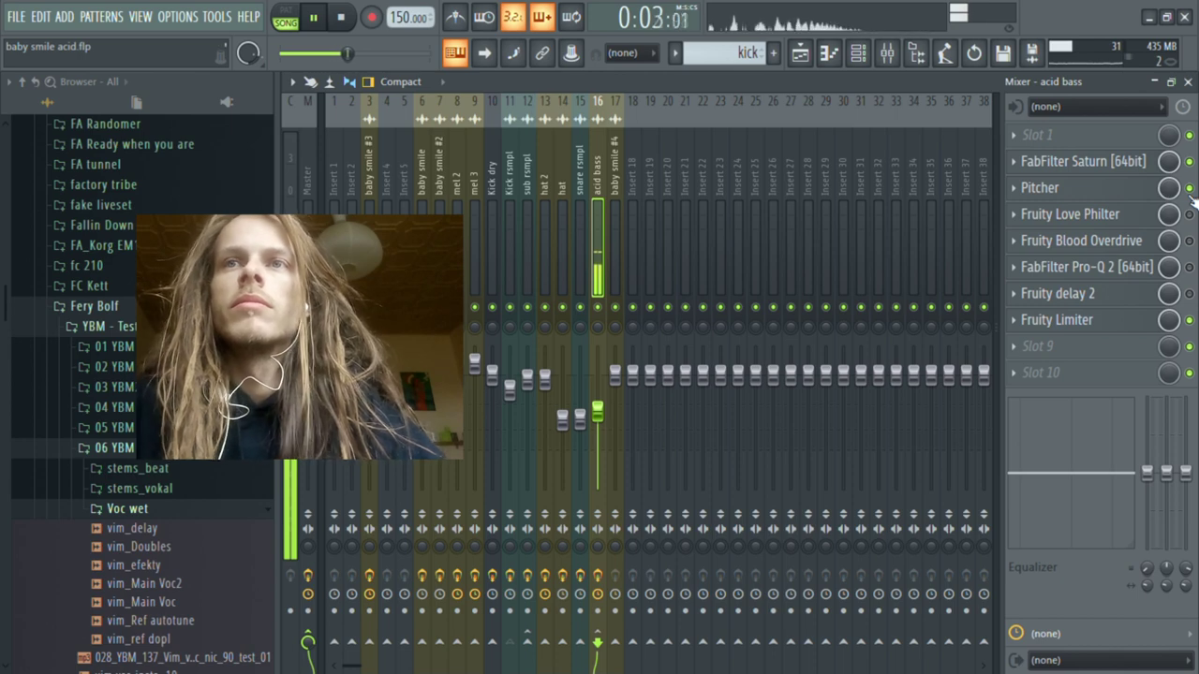
{"action": "key", "text": "space"}
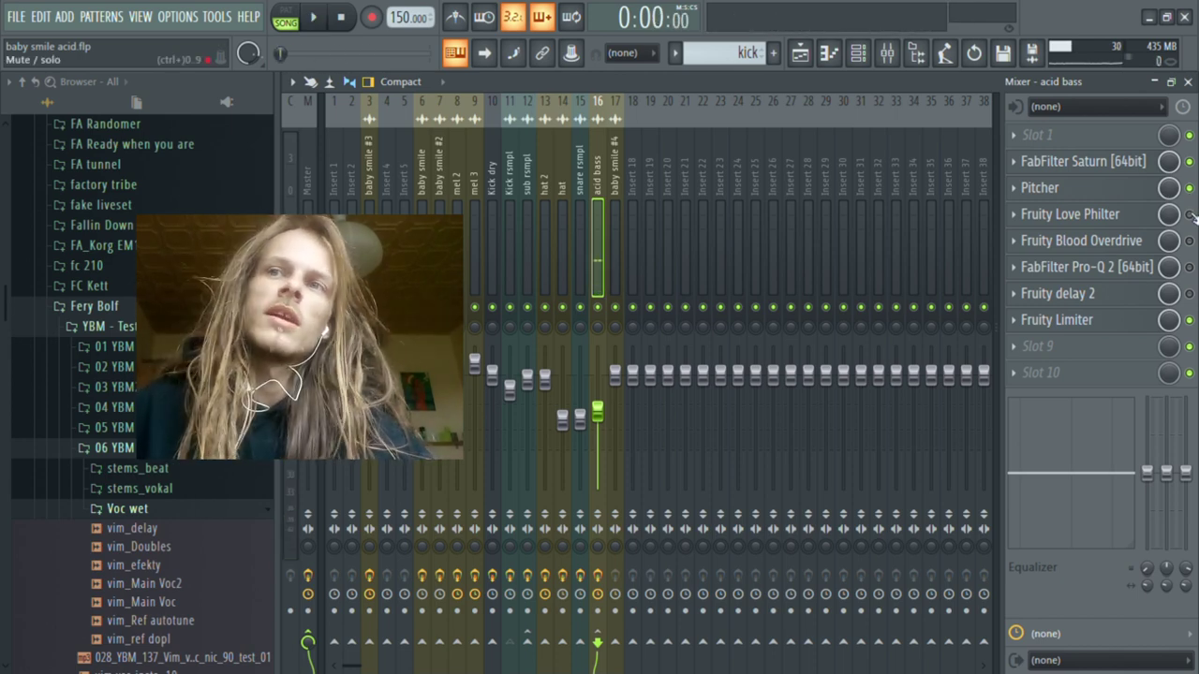
Step: Open and enable Fruity Love Philter on the acid bass track and play it while viewing its cutoff automation clip
{"action": "left_click", "coordinate": [1119, 212]}
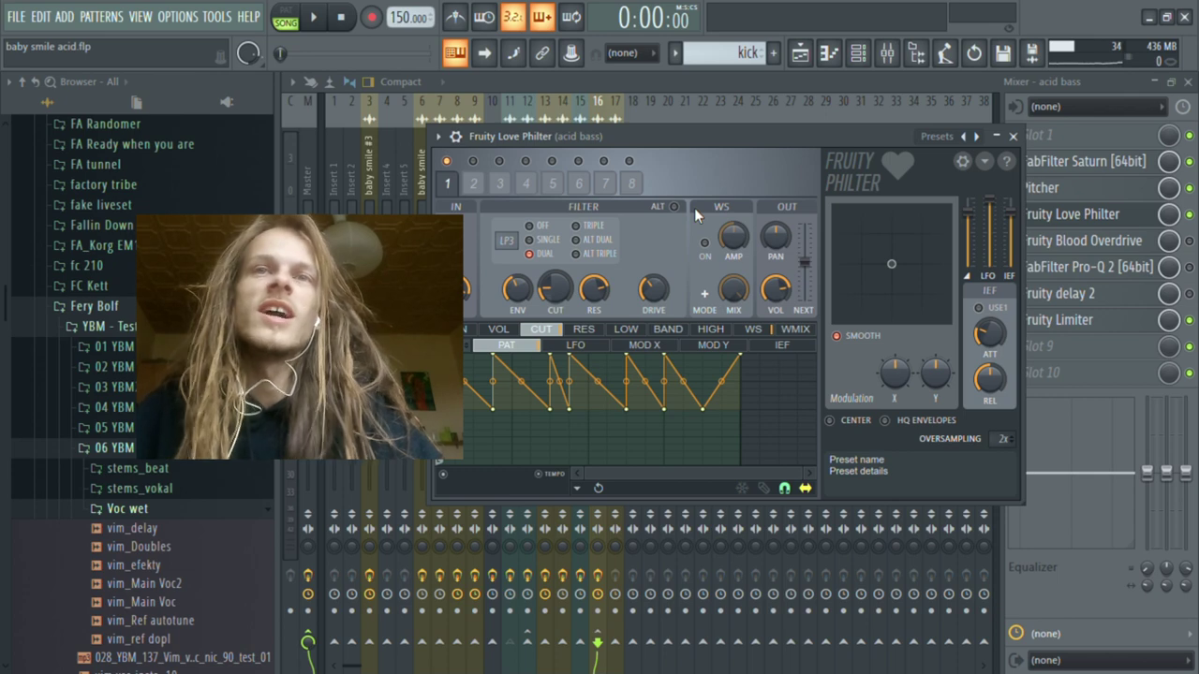
{"action": "key", "text": "space"}
{"action": "left_click", "coordinate": [849, 84]}
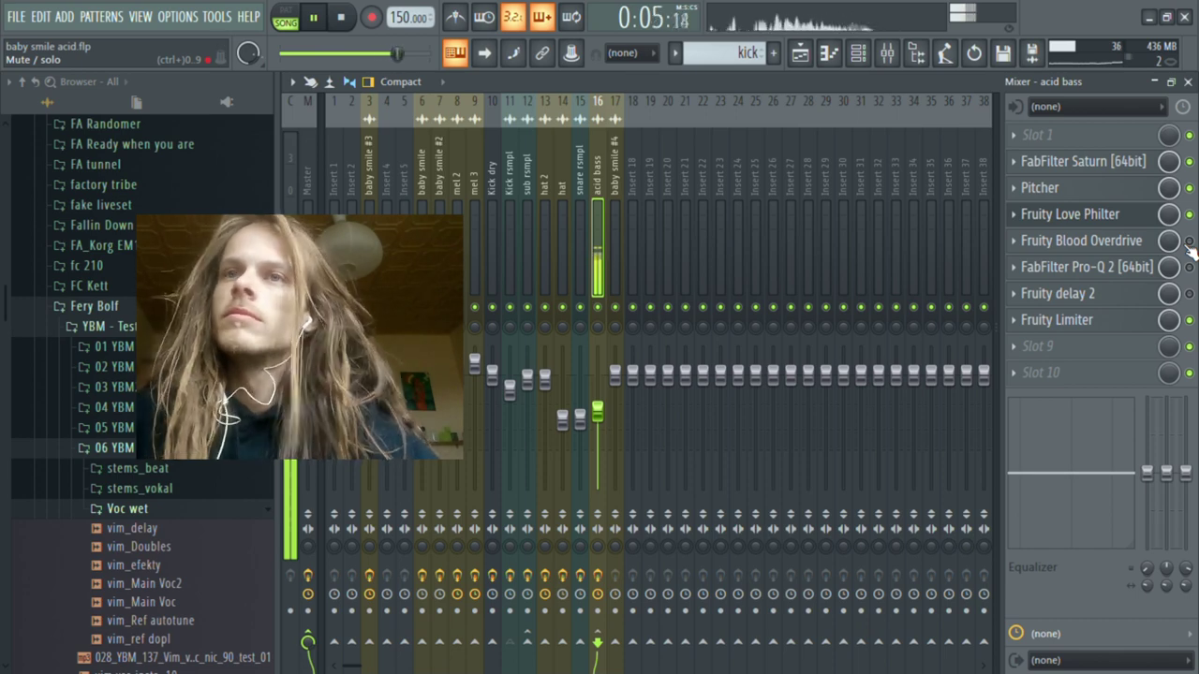
{"action": "left_click", "coordinate": [799, 53]}
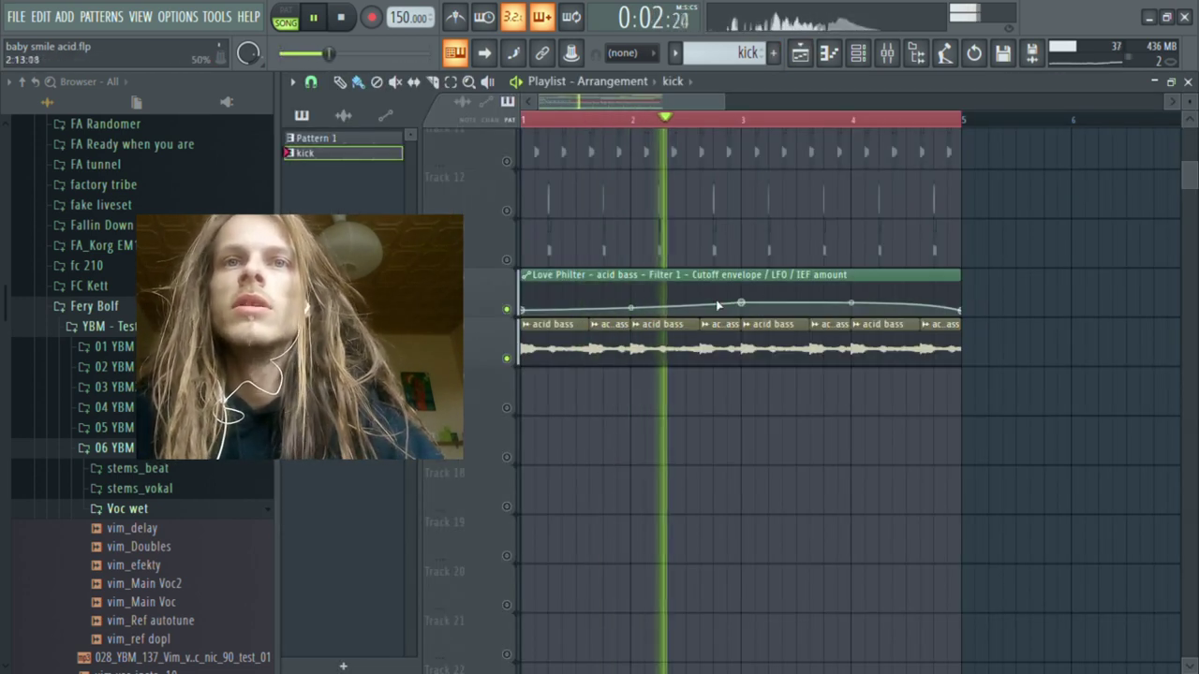
Step: Enable Fruity Blood Overdrive, FabFilter Pro-Q 2 and Fruity delay 2 on the acid bass track during playback, and stop
{"action": "left_click", "coordinate": [887, 53]}
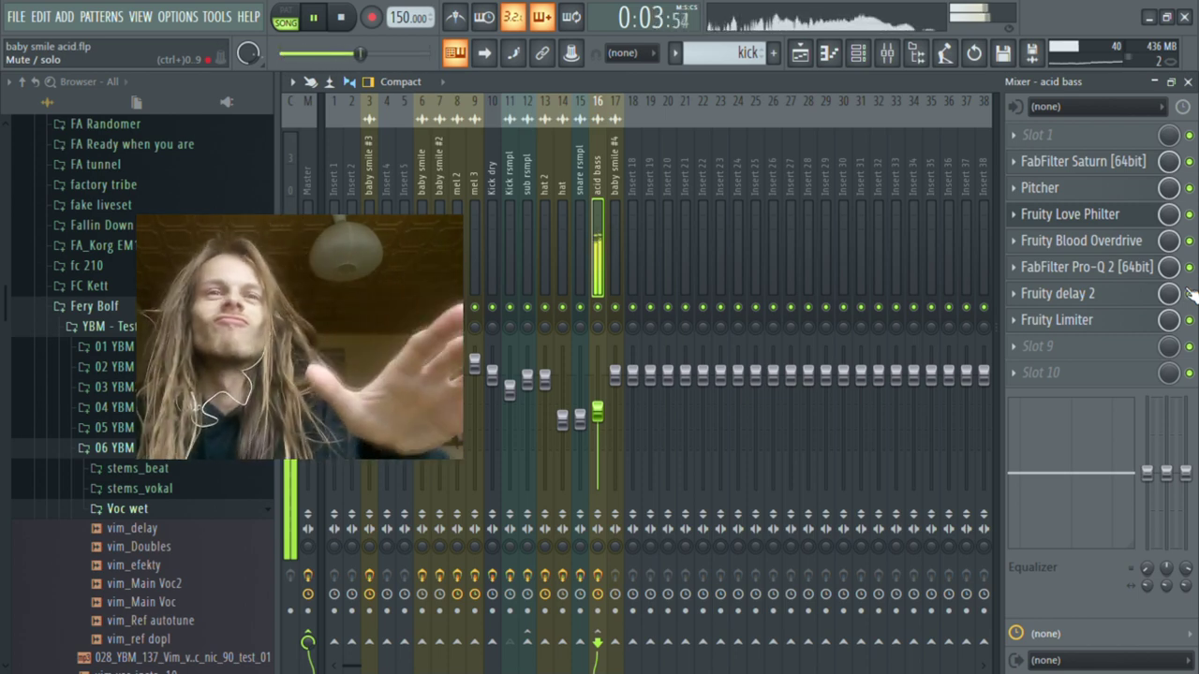
{"action": "left_click", "coordinate": [817, 56]}
{"action": "key", "text": "space"}
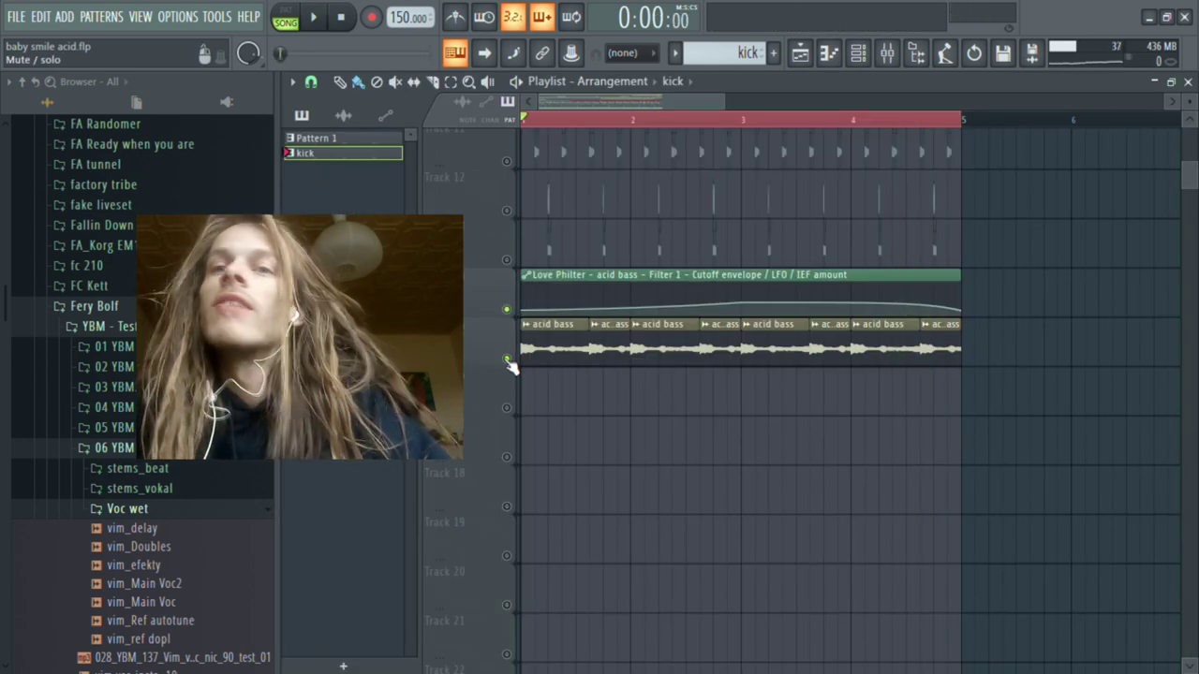
Step: Switch the playlist to the song arrangement and clear its time selection over the first four bars
{"action": "left_click", "coordinate": [614, 82]}
{"action": "left_click", "coordinate": [624, 133]}
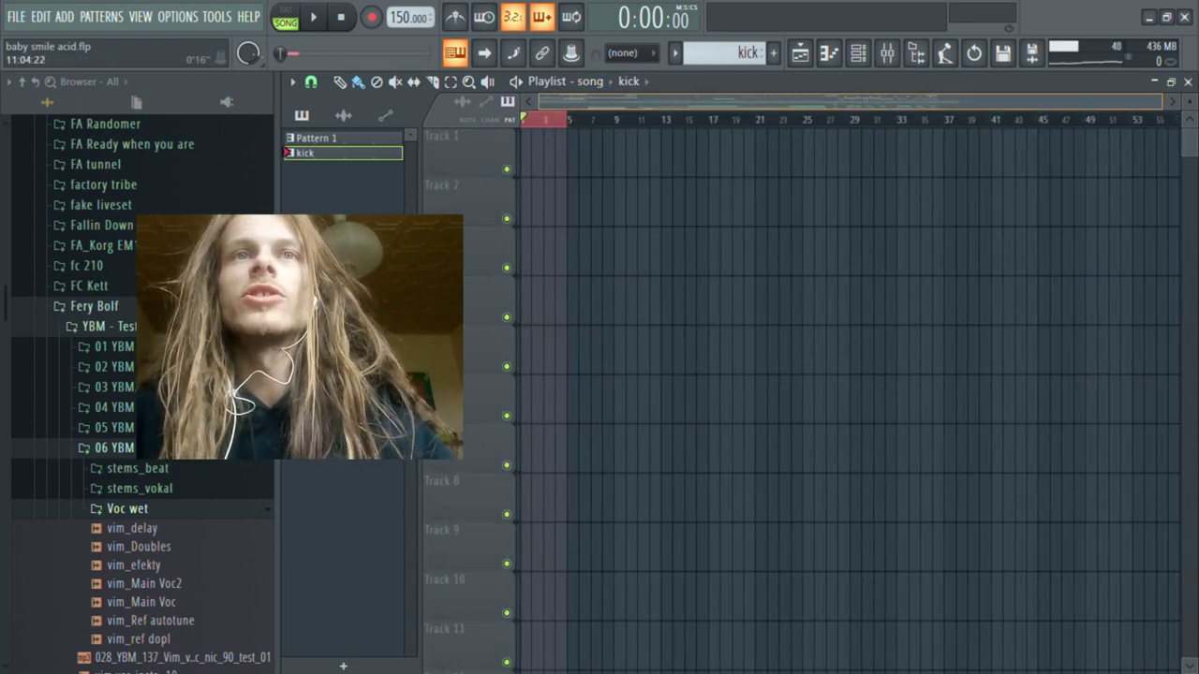
{"action": "scroll", "coordinate": [887, 177], "scroll_direction": "up", "scroll_amount": 2}
{"action": "left_click", "coordinate": [572, 129]}
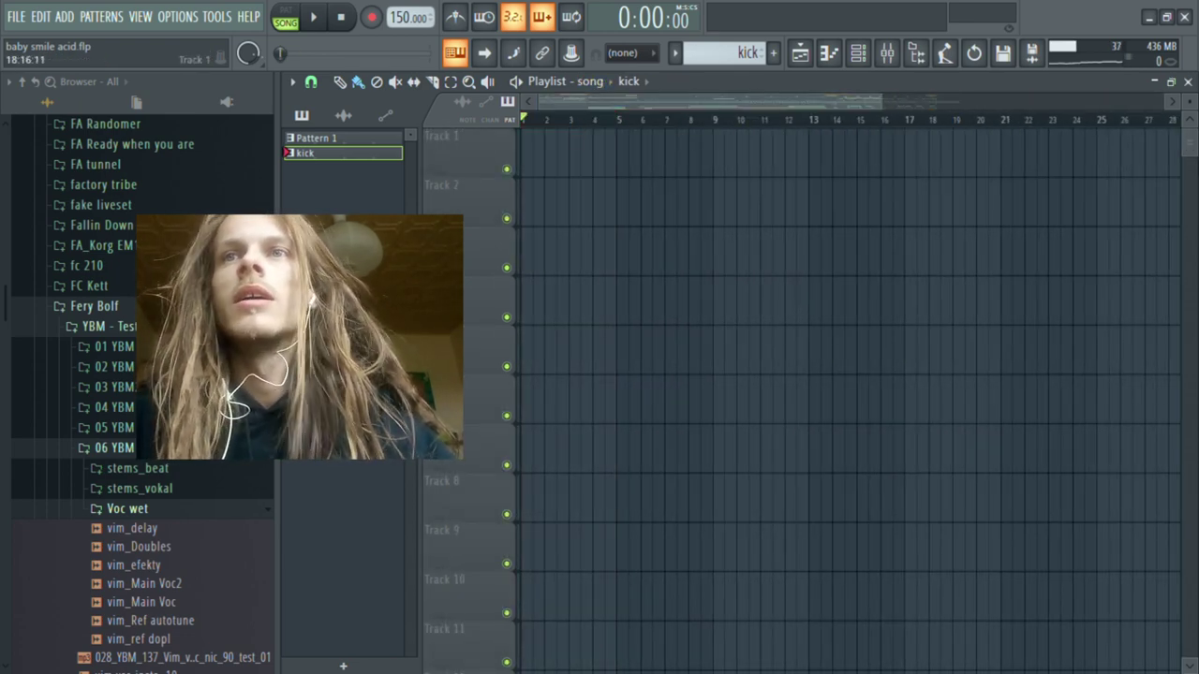
Step: Play the full song arrangement from the start, checking the mixer levels and the clips from Track 19 down
{"action": "left_click_drag", "start_coordinate": [1194, 143], "coordinate": [1191, 200]}
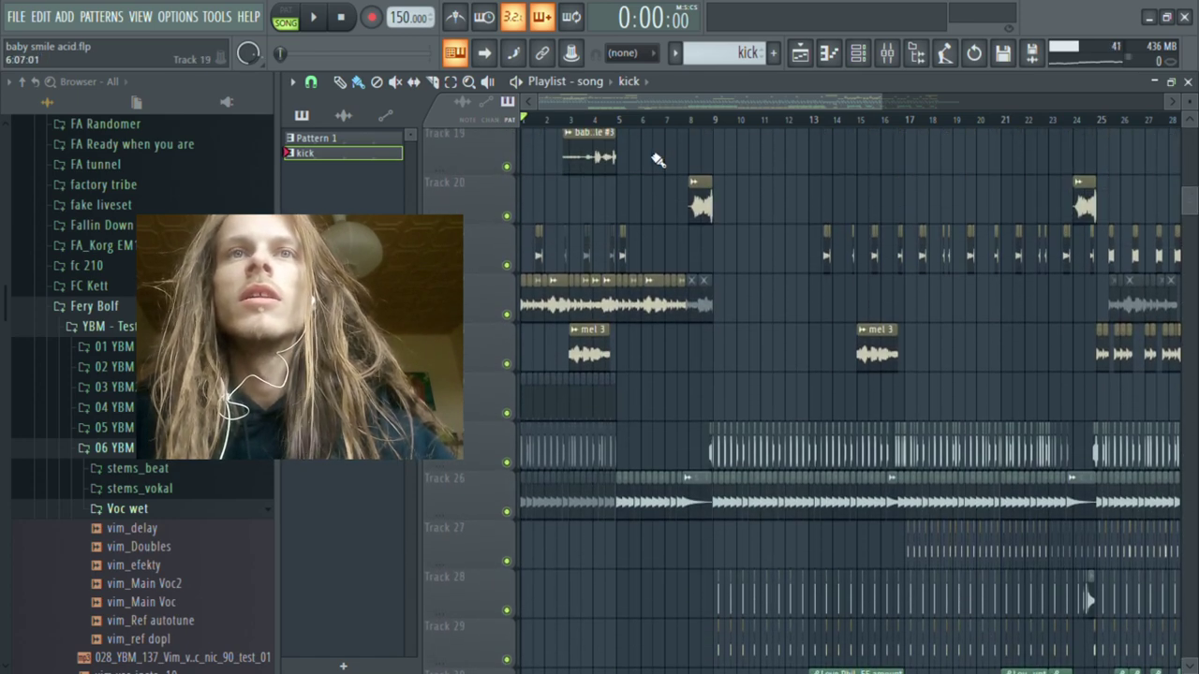
{"action": "scroll", "coordinate": [667, 113], "scroll_direction": "down", "scroll_amount": 2}
{"action": "key", "text": "space"}
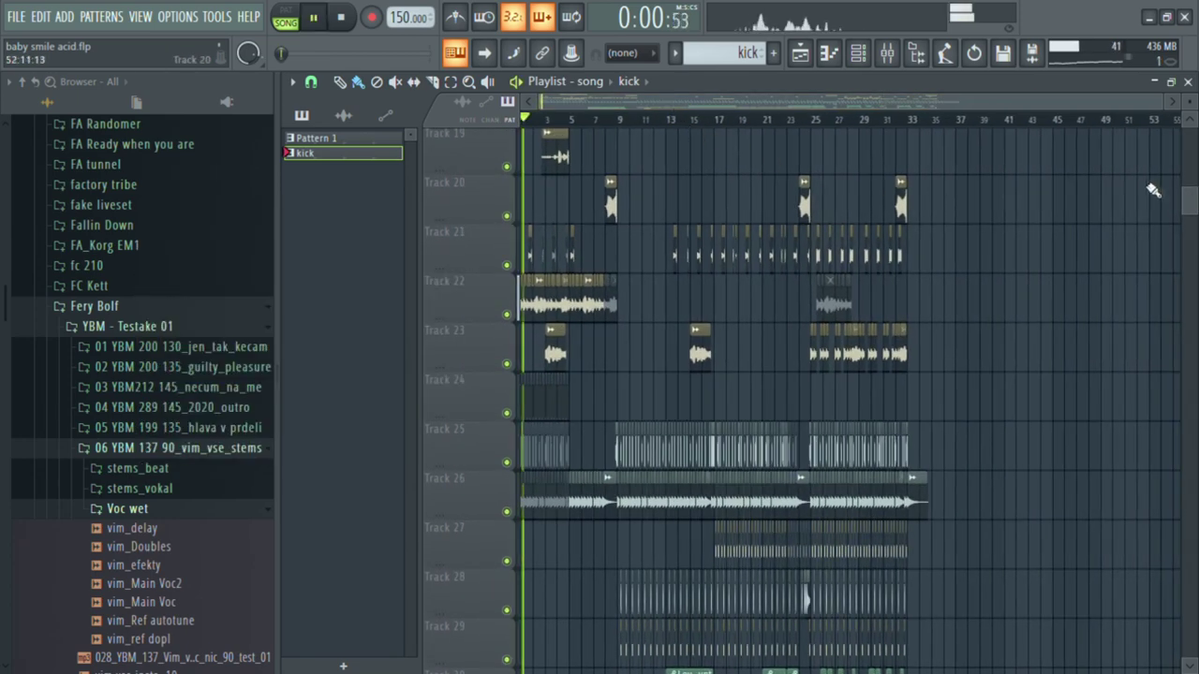
{"action": "left_click", "coordinate": [887, 53]}
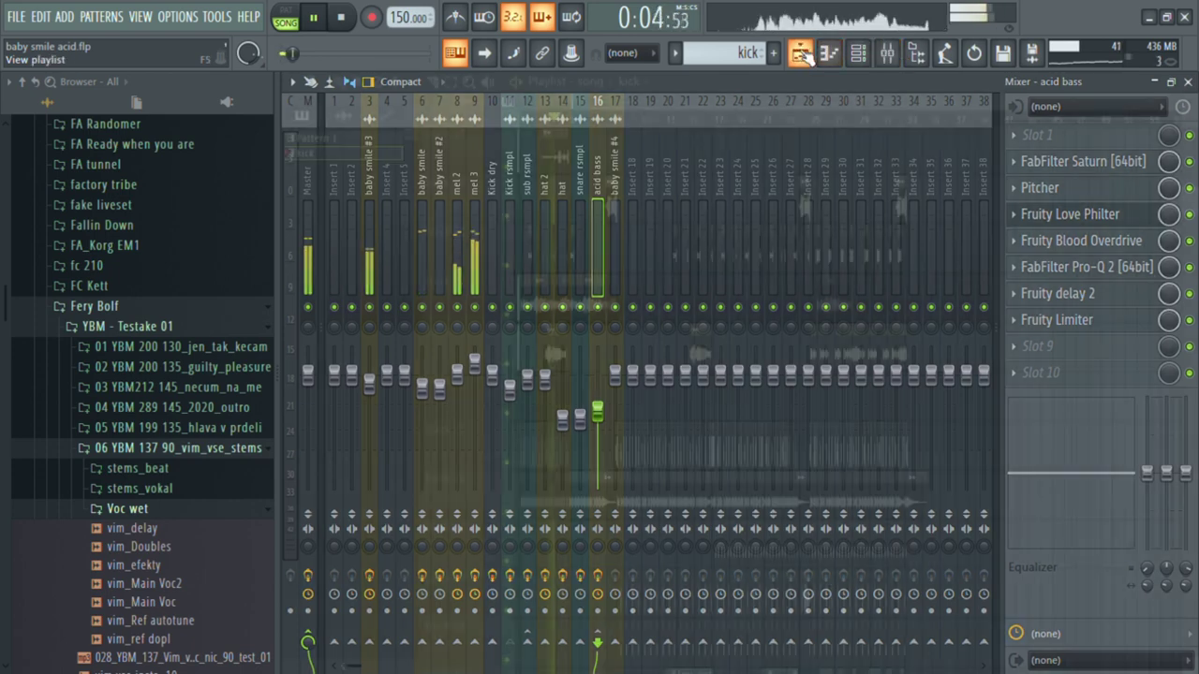
{"action": "left_click", "coordinate": [888, 54]}
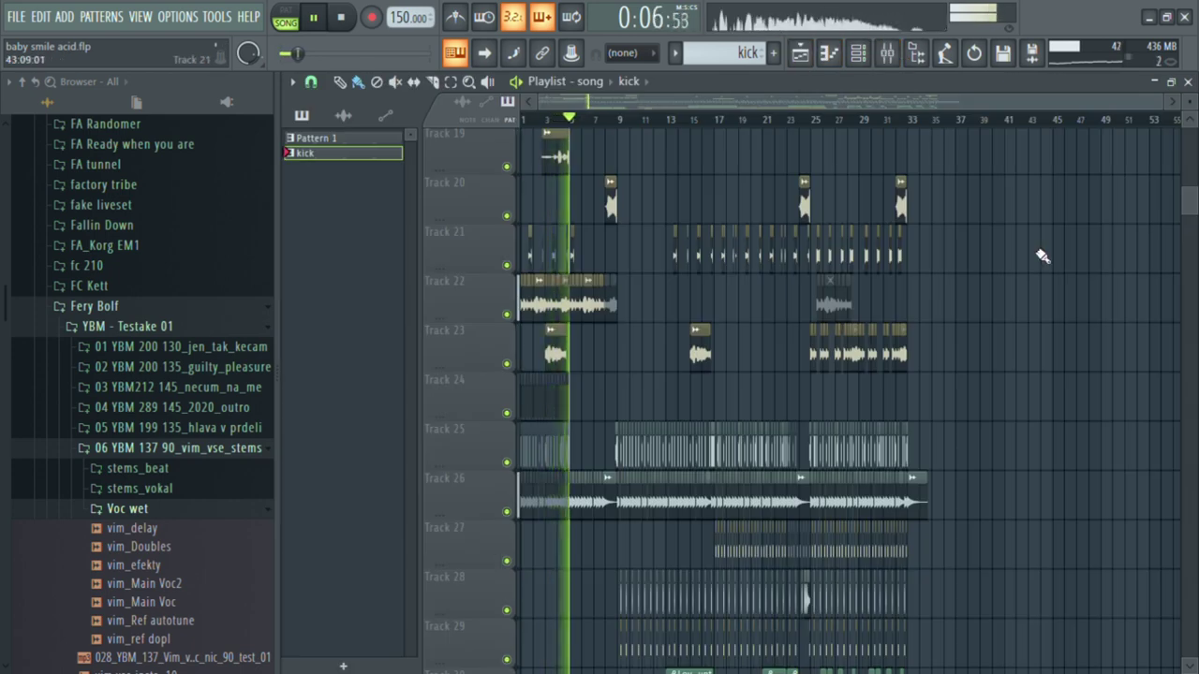